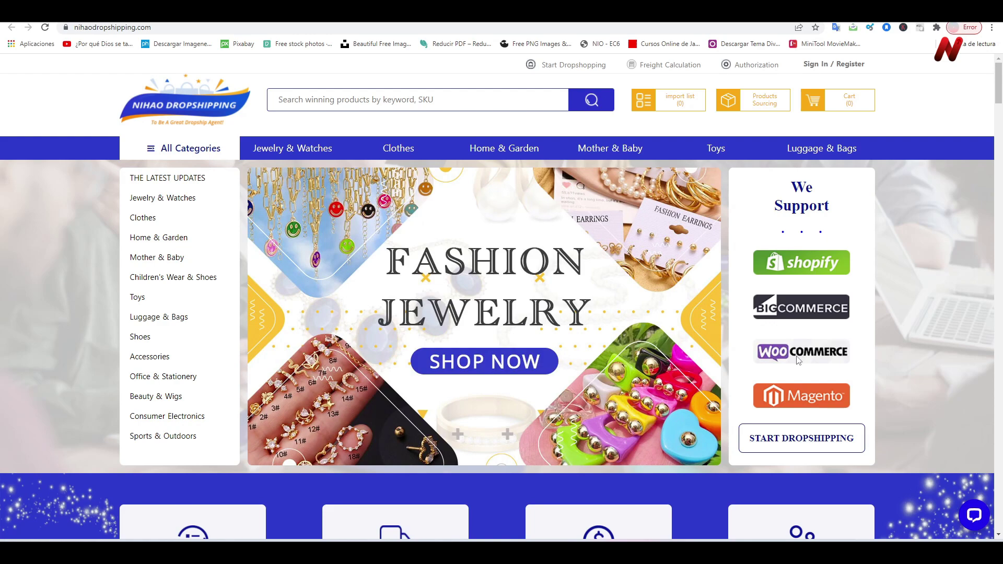
Step: Register a Nihao Dropshipping account with country code +593-EC, accept the user agreement and submit the sign-up form
{"action": "scroll", "coordinate": [803, 395], "scroll_direction": "down", "scroll_amount": 1}
{"action": "left_click", "coordinate": [803, 395]}
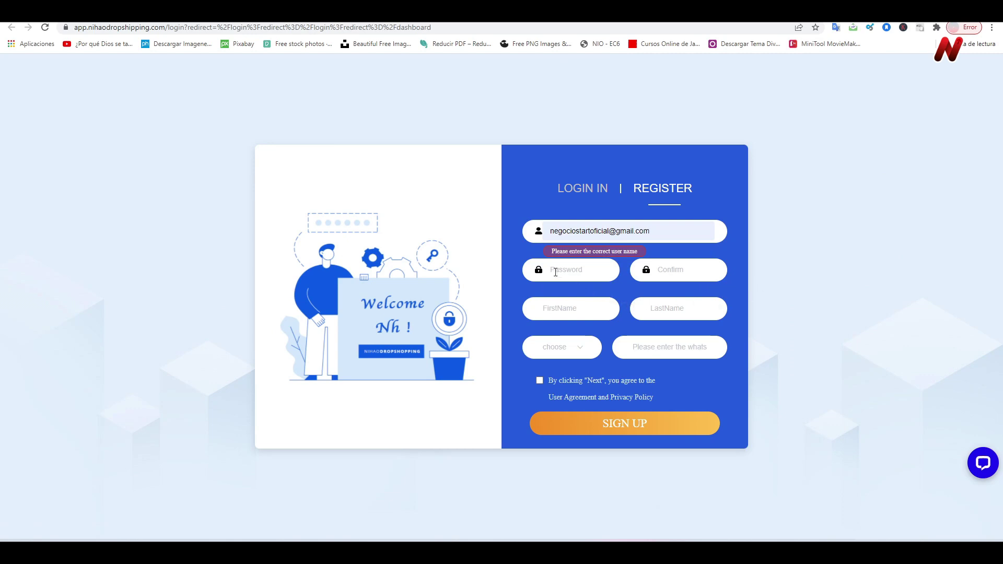
{"action": "left_click", "coordinate": [562, 347]}
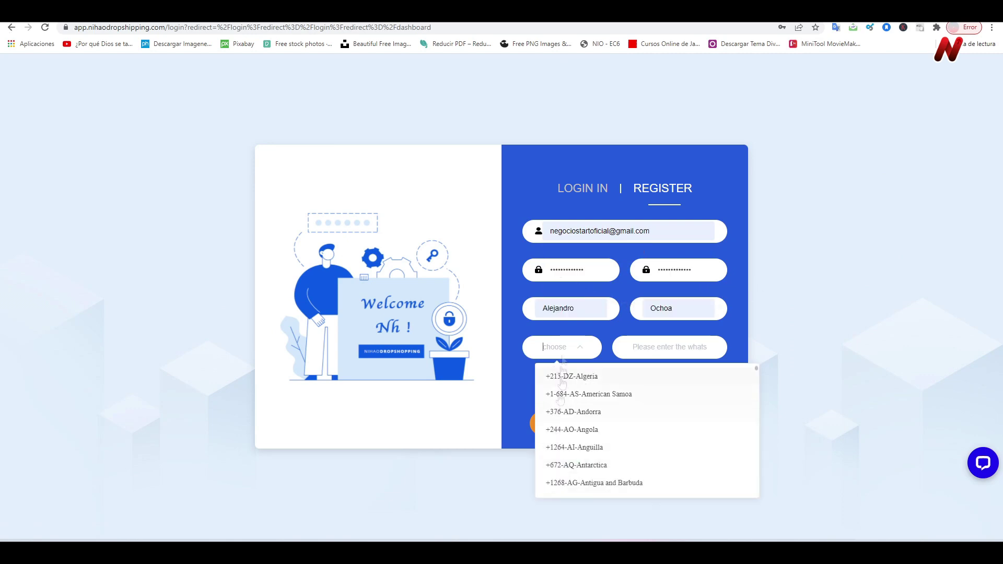
{"action": "type", "text": "+593"}
{"action": "left_click", "coordinate": [622, 368]}
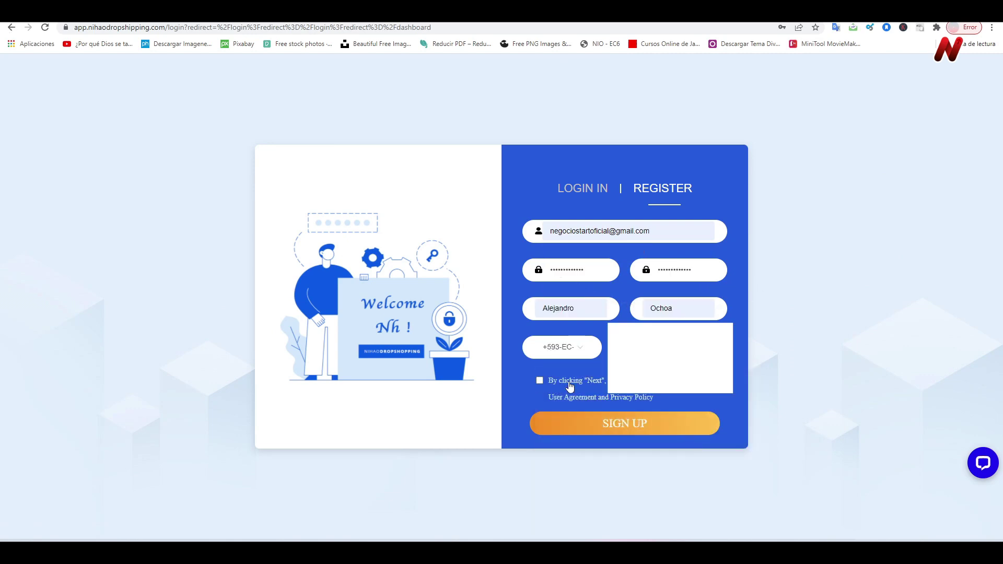
{"action": "left_click", "coordinate": [540, 381]}
{"action": "left_click", "coordinate": [631, 424]}
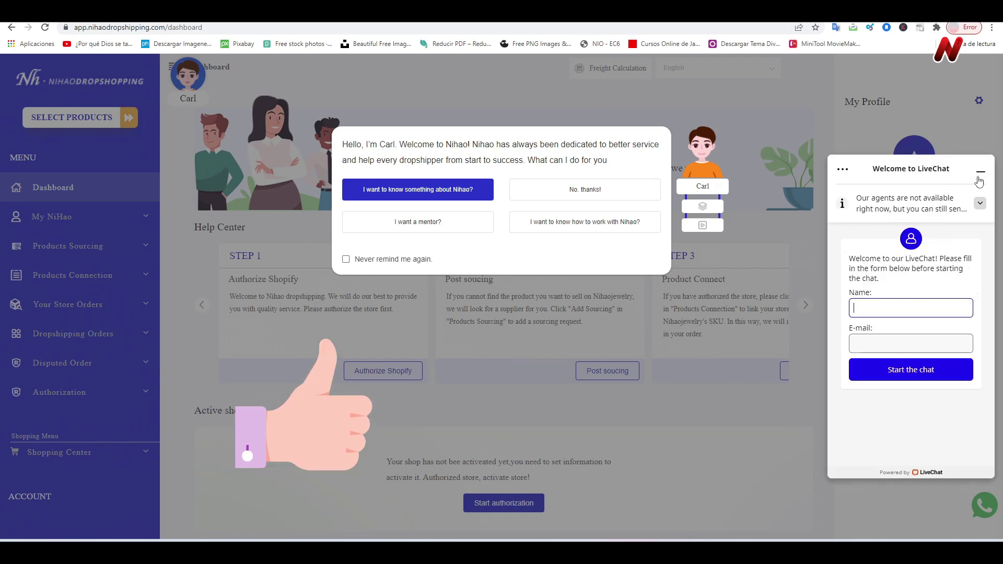
Step: Minimise the live chat and review the assistant's NH Intro, Authorization and List Products guide topics
{"action": "left_click", "coordinate": [980, 177]}
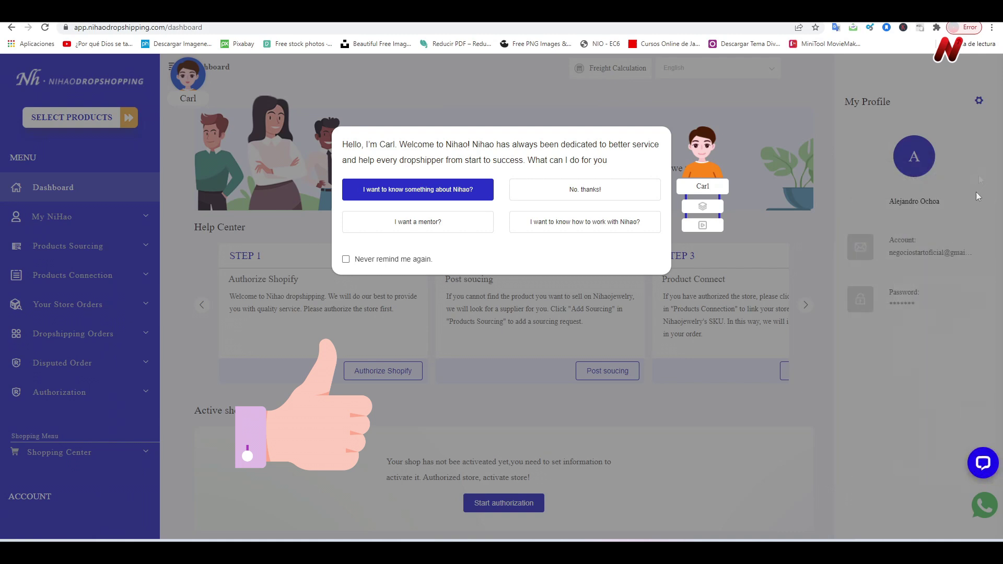
{"action": "left_click", "coordinate": [704, 209]}
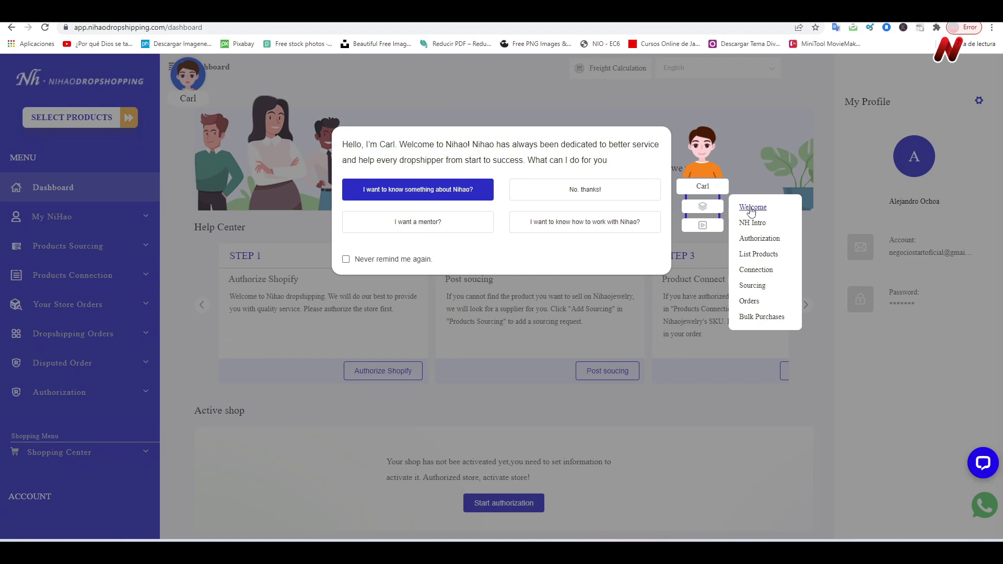
{"action": "left_click", "coordinate": [754, 224]}
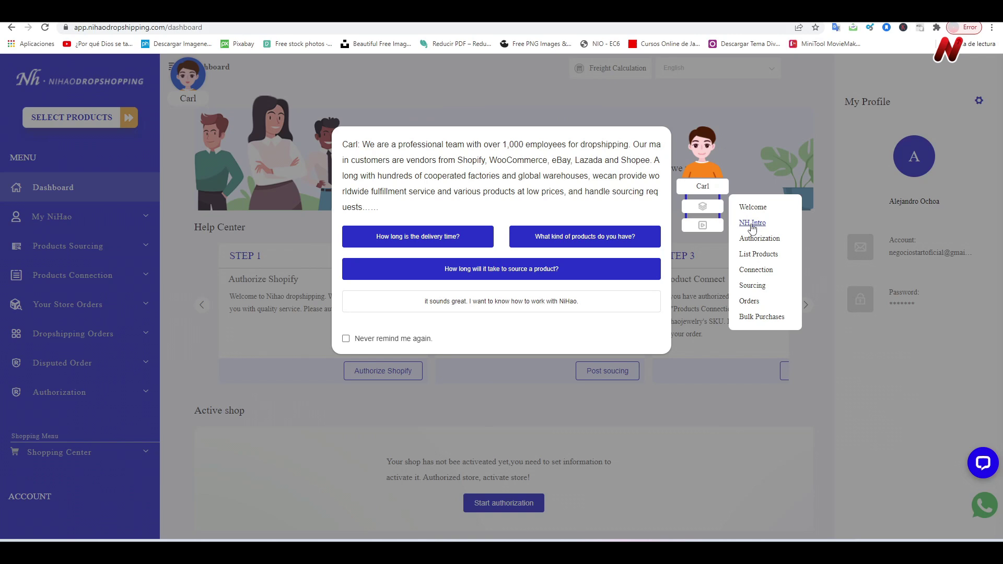
{"action": "left_click", "coordinate": [756, 238]}
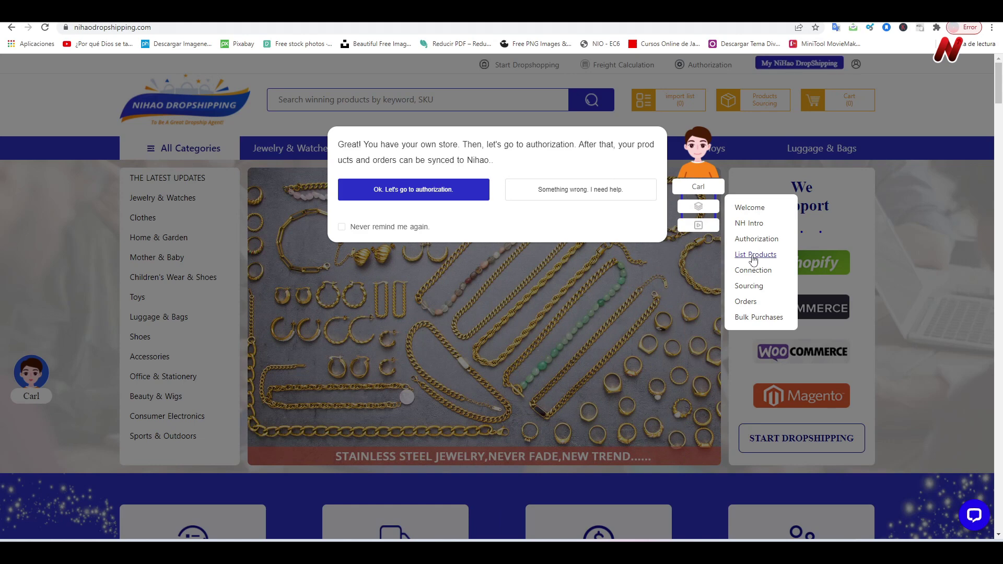
{"action": "left_click", "coordinate": [756, 253]}
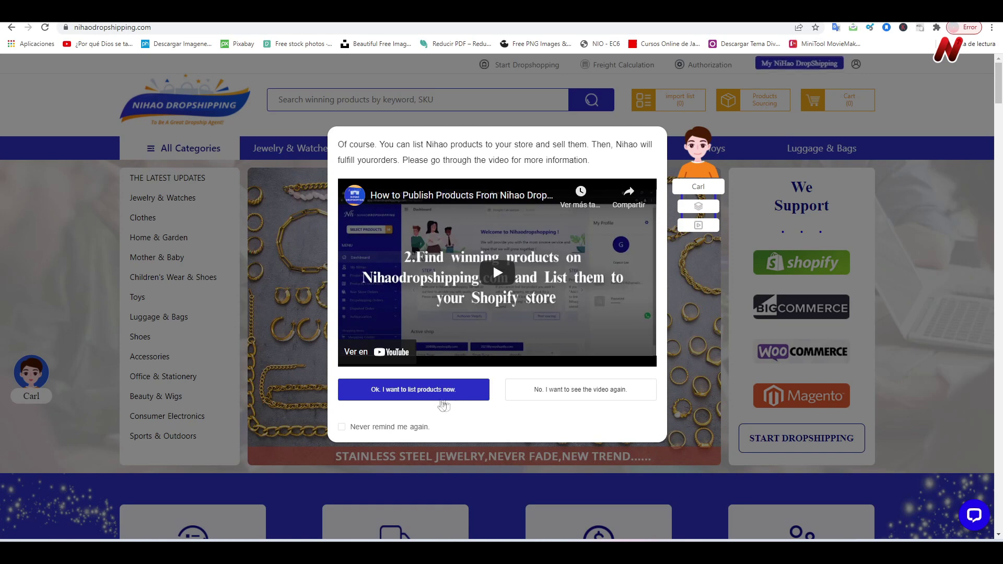
Step: Review the assistant's guide topics on Connection, Sourcing, Orders and Bulk Purchases
{"action": "mouse_move", "coordinate": [699, 206]}
{"action": "left_click", "coordinate": [755, 272]}
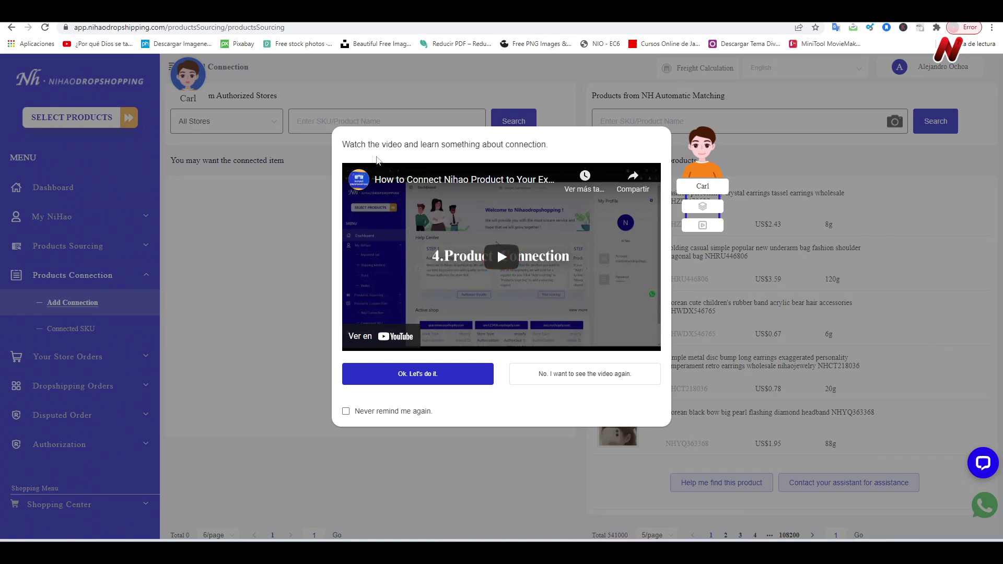
{"action": "mouse_move", "coordinate": [702, 206]}
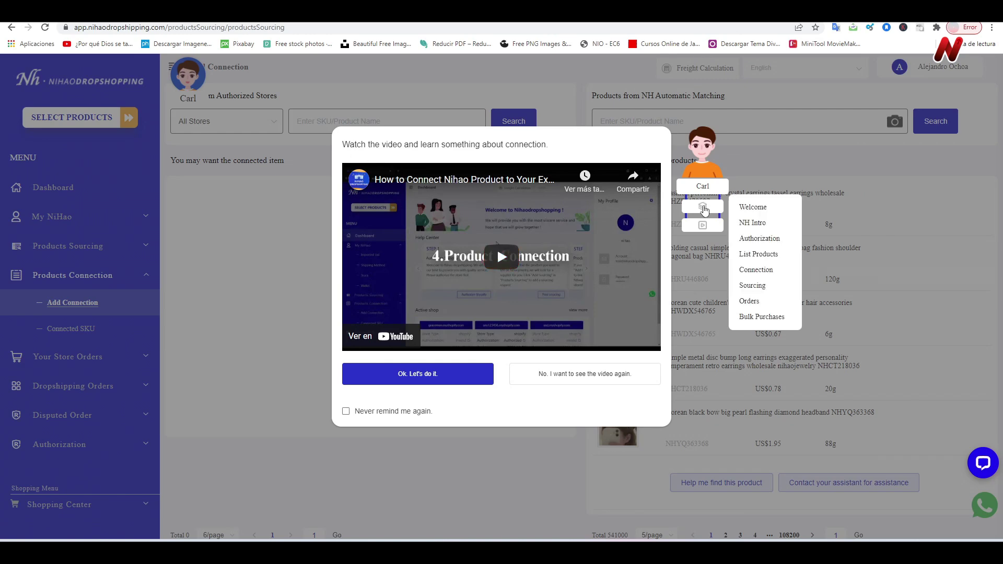
{"action": "left_click", "coordinate": [757, 290]}
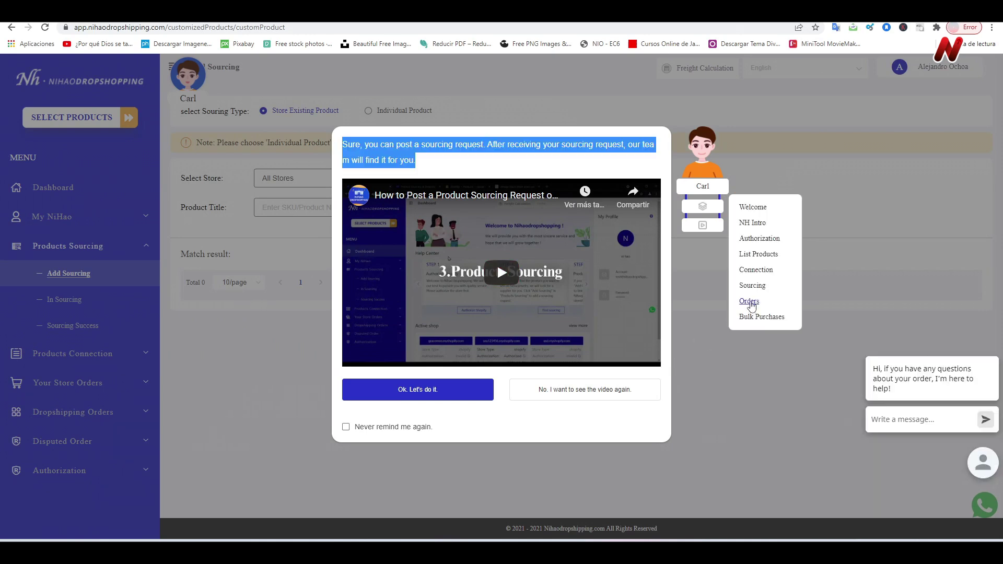
{"action": "left_click", "coordinate": [750, 302]}
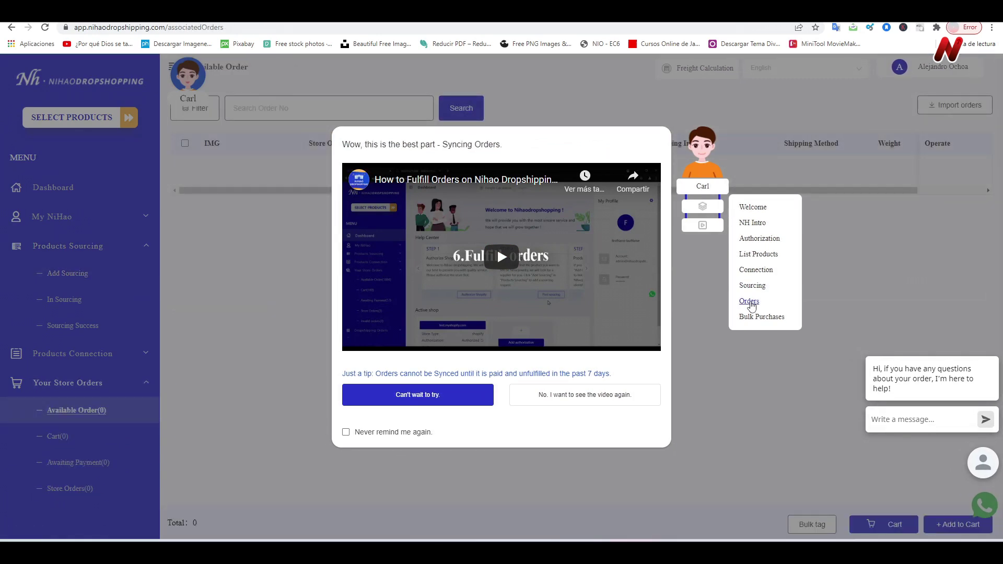
{"action": "left_click", "coordinate": [754, 319]}
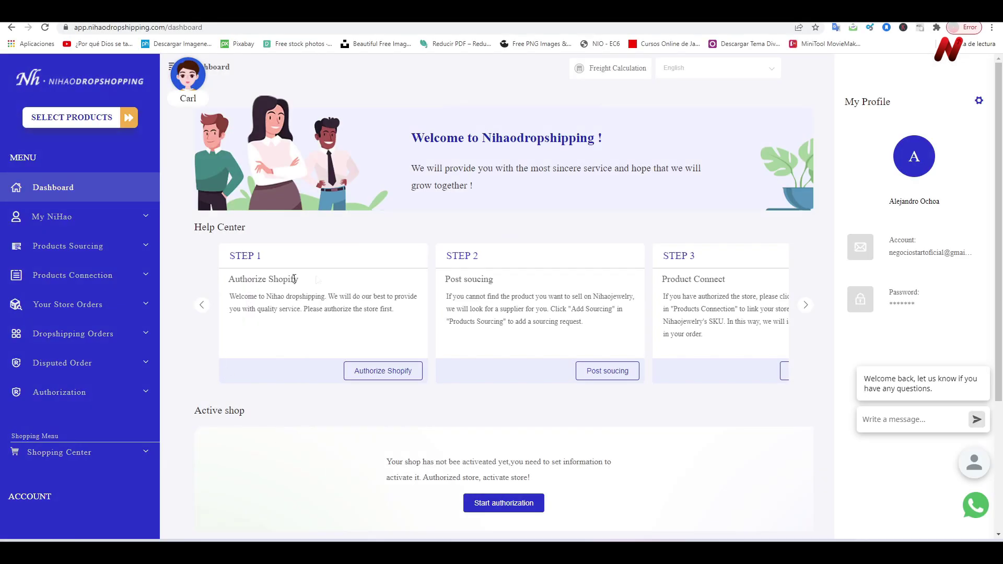
Step: Start the Shopify authorization and create a Shopify ID, entering and confirming the account password
{"action": "left_click", "coordinate": [398, 380]}
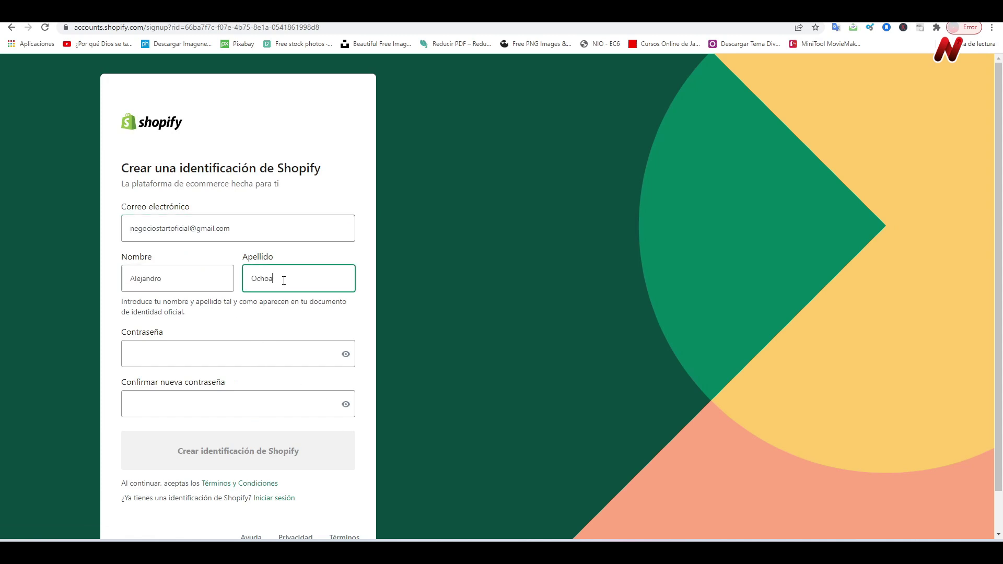
{"action": "left_click", "coordinate": [166, 354]}
{"action": "type", "text": "•••••••••••••"}
{"action": "left_click", "coordinate": [174, 432]}
{"action": "type", "text": "•••••••••••••"}
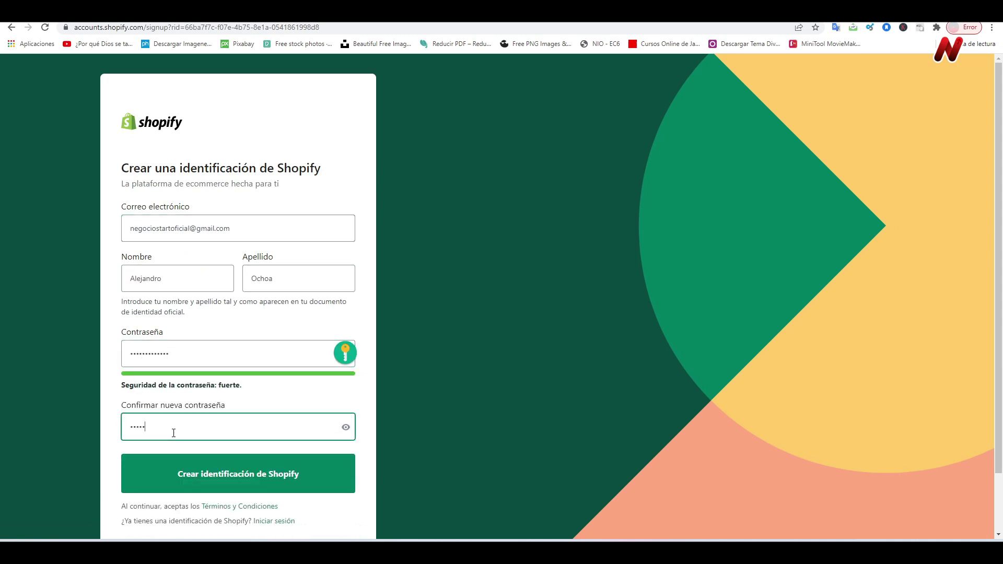
{"action": "scroll", "coordinate": [173, 432], "scroll_direction": "down", "scroll_amount": 1}
{"action": "left_click", "coordinate": [264, 413]}
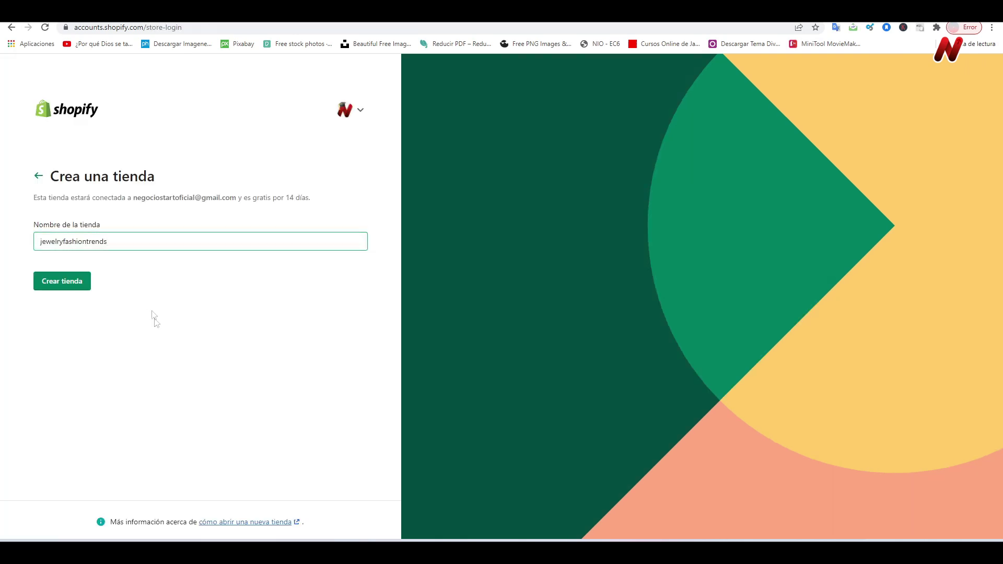
Step: Create the store jewelryfashiontrends and answer the profile questions: not selling yet, sales channels undecided, 0 $ USD income, Joyería industry
{"action": "left_click", "coordinate": [64, 285]}
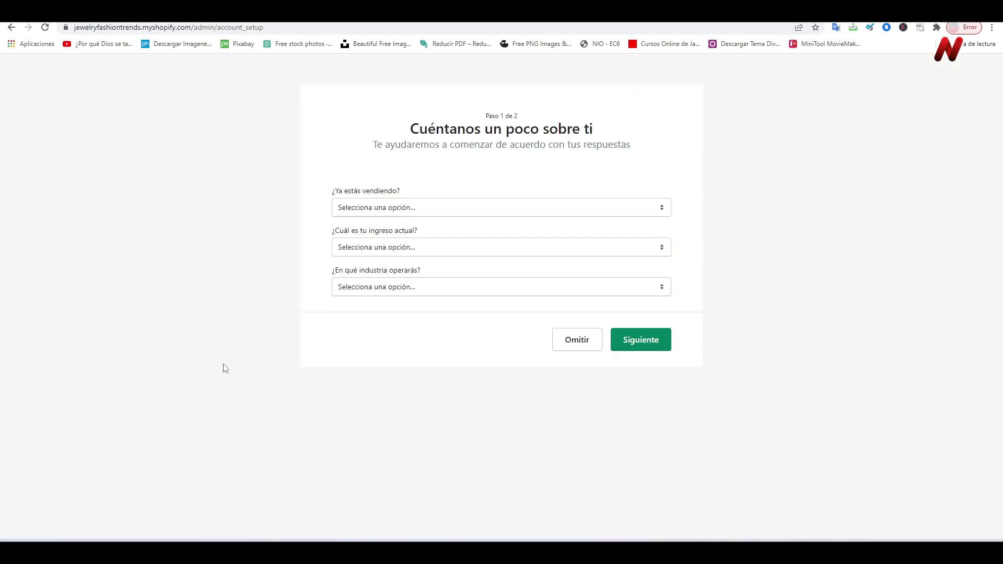
{"action": "left_click", "coordinate": [470, 208]}
{"action": "left_click", "coordinate": [397, 237]}
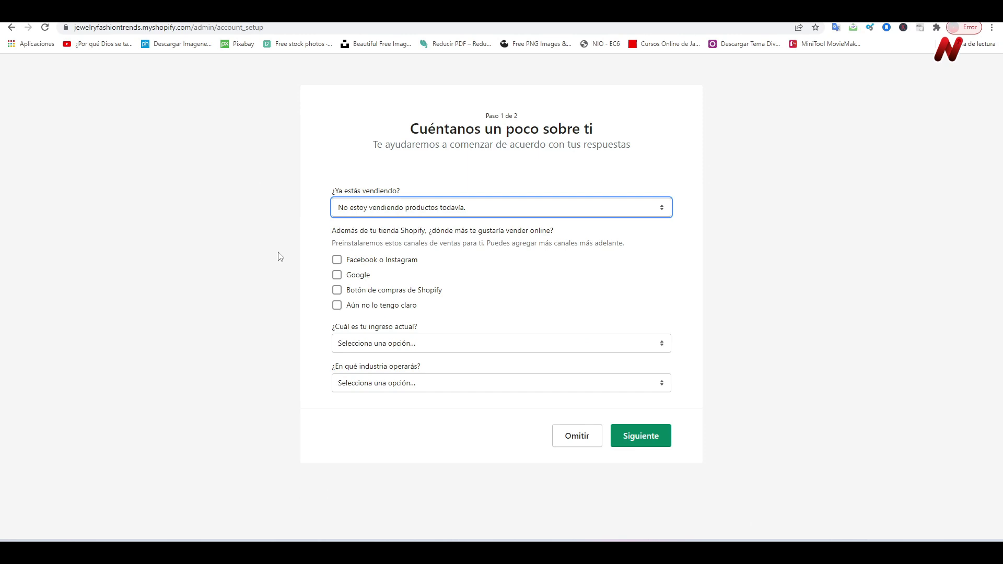
{"action": "left_click", "coordinate": [337, 305]}
{"action": "left_click", "coordinate": [470, 343]}
{"action": "left_click", "coordinate": [465, 364]}
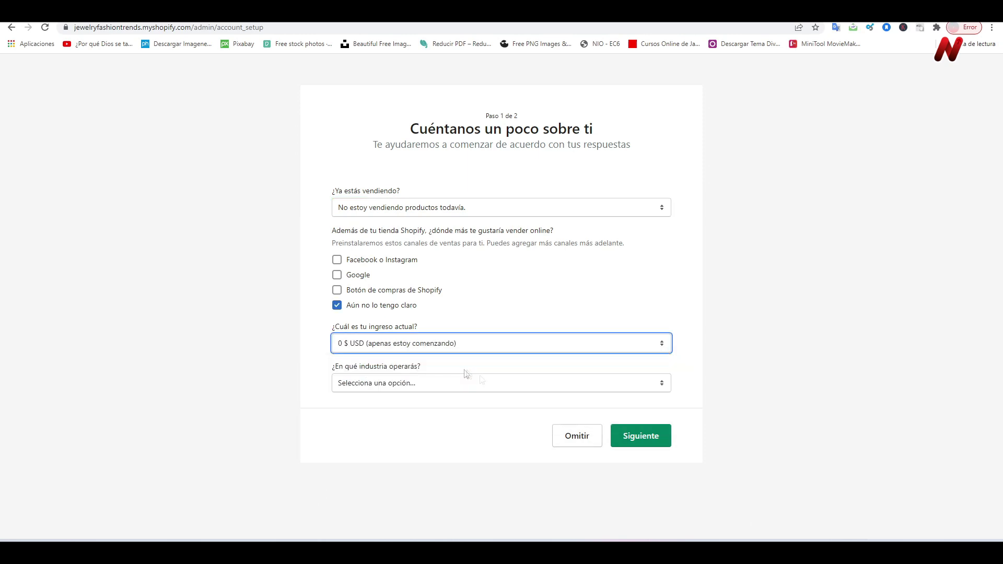
{"action": "left_click", "coordinate": [661, 384]}
{"action": "left_click", "coordinate": [397, 265]}
{"action": "left_click", "coordinate": [650, 437]}
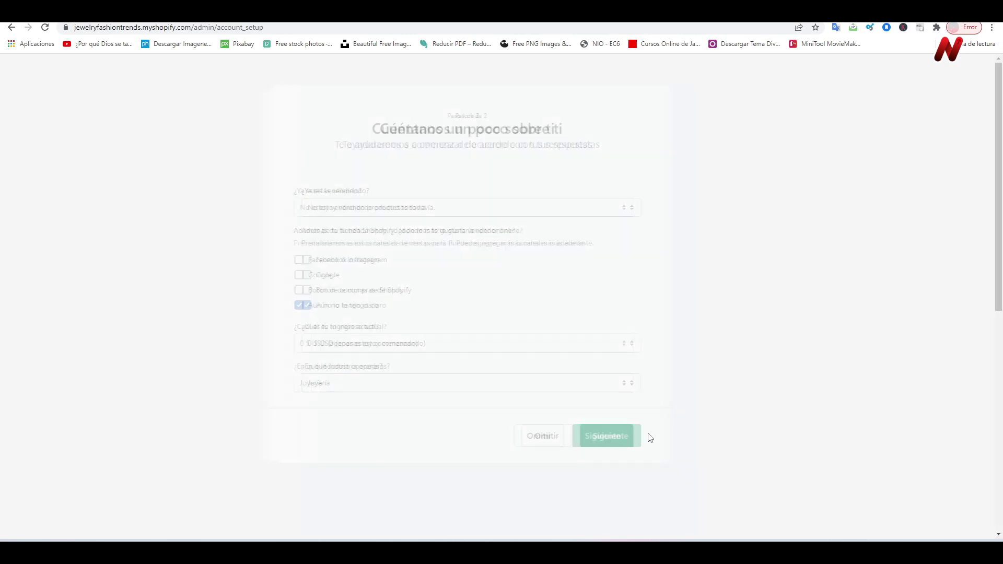
Step: Complete the business address for Ecuador, mark the store as a registered business and enter the store
{"action": "scroll", "coordinate": [265, 298], "scroll_direction": "down", "scroll_amount": 1}
{"action": "left_click", "coordinate": [350, 261]}
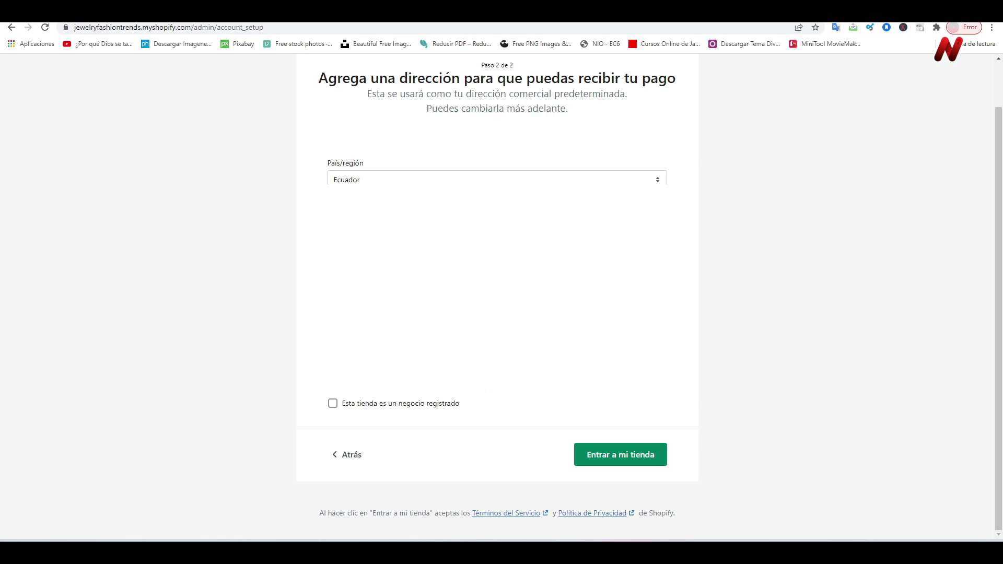
{"action": "left_click", "coordinate": [333, 403]}
{"action": "left_click", "coordinate": [622, 454]}
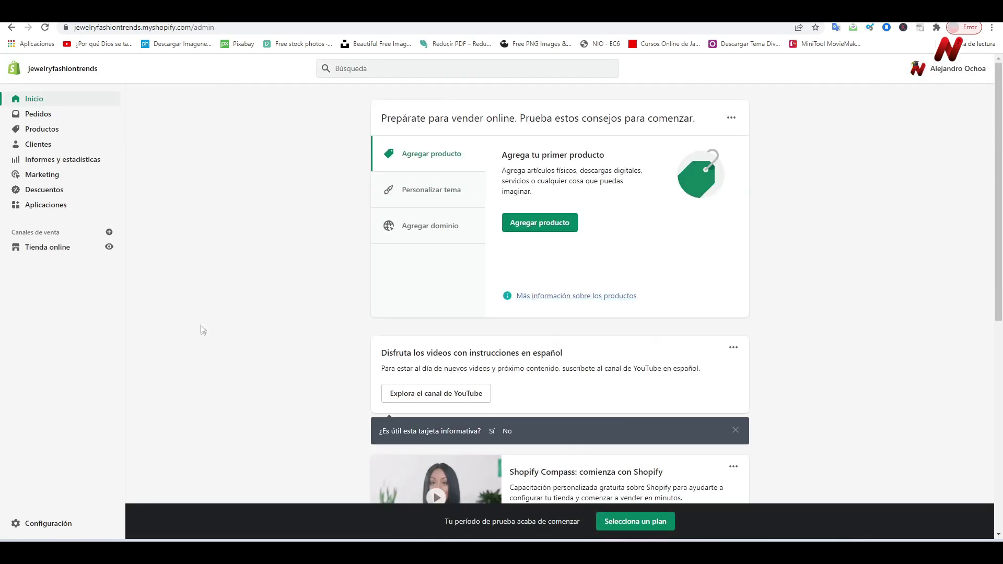
Step: Open the dropshipping app collection from the store's applications page and search the Shopify App Store for "nihao"
{"action": "left_click", "coordinate": [53, 204]}
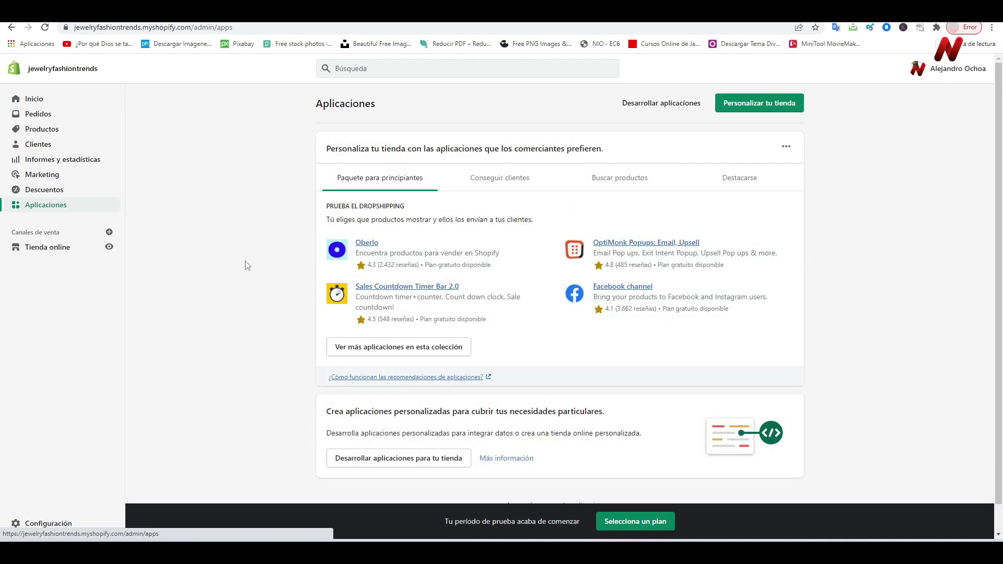
{"action": "scroll", "coordinate": [206, 339], "scroll_direction": "down", "scroll_amount": 1}
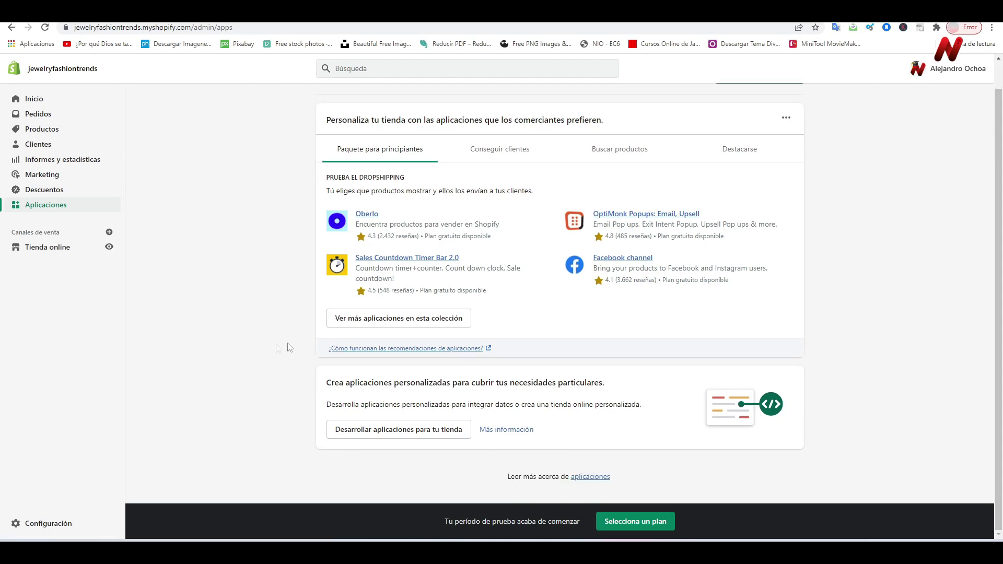
{"action": "left_click", "coordinate": [365, 321]}
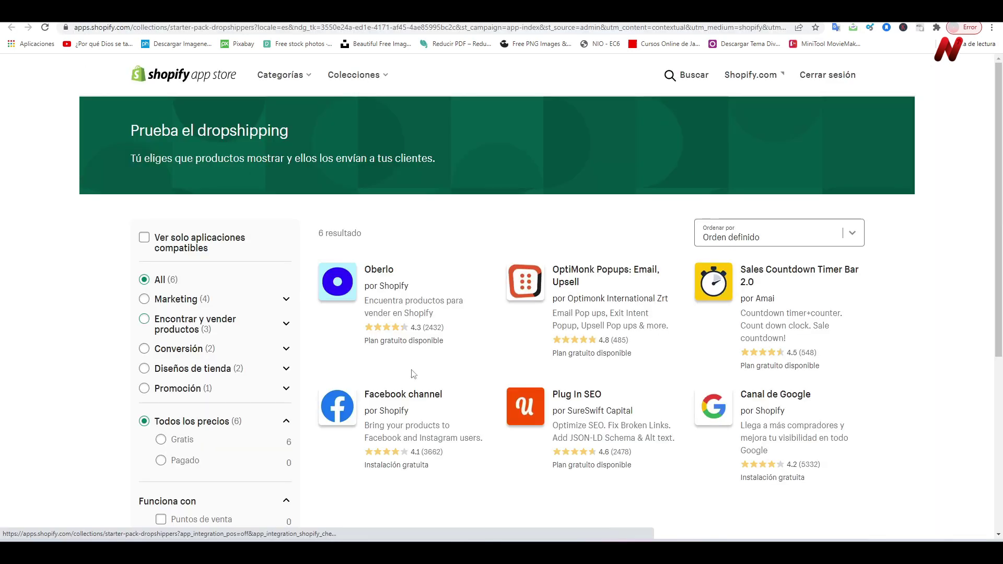
{"action": "type", "text": "nihap"}
{"action": "key", "text": "BackSpace"}
{"action": "type", "text": "o"}
{"action": "key", "text": "Return"}
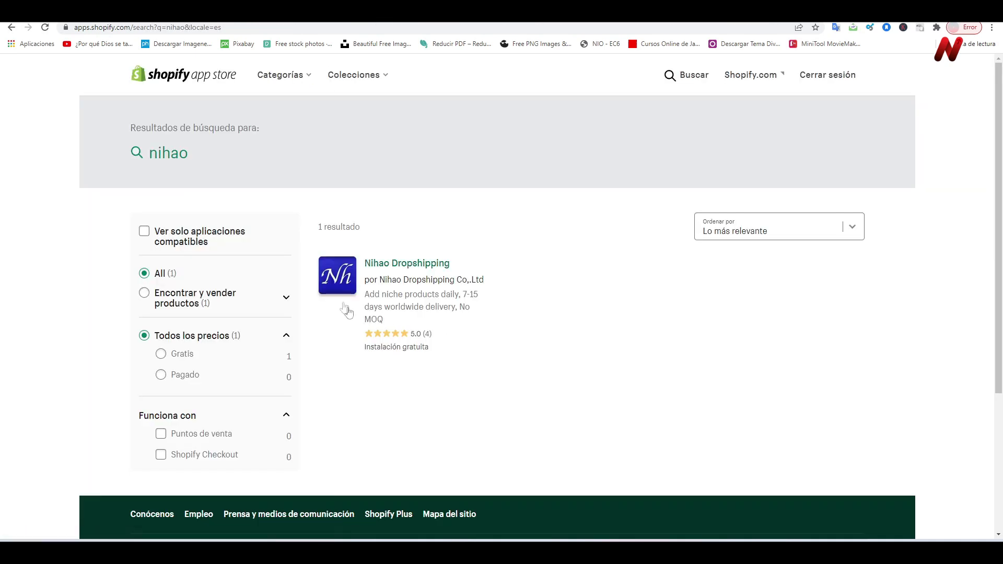
Step: Install the Nihao Dropshipping app in the jewelryfashiontrends store and authorize it with the existing Nihao account
{"action": "left_click", "coordinate": [342, 276]}
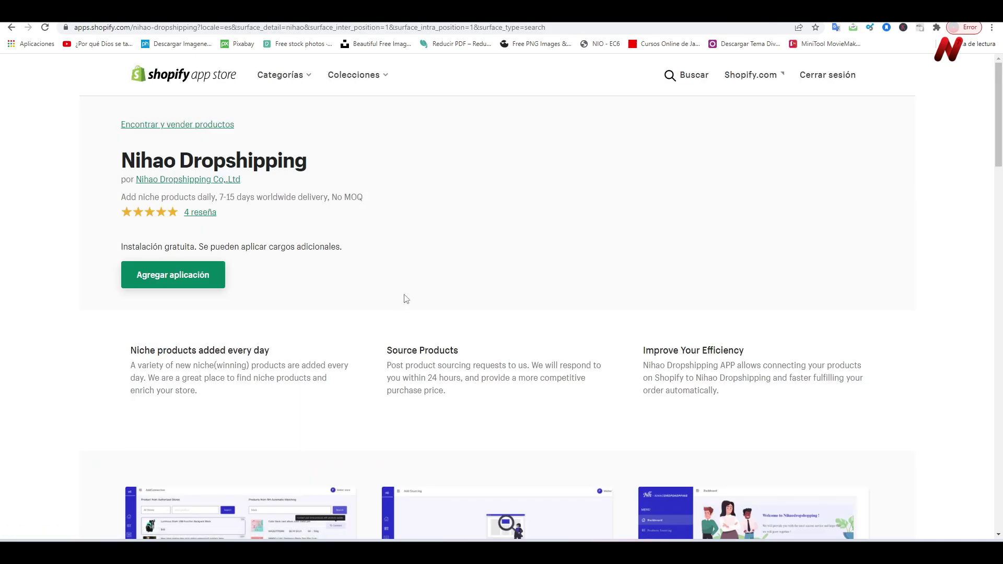
{"action": "left_click", "coordinate": [173, 275]}
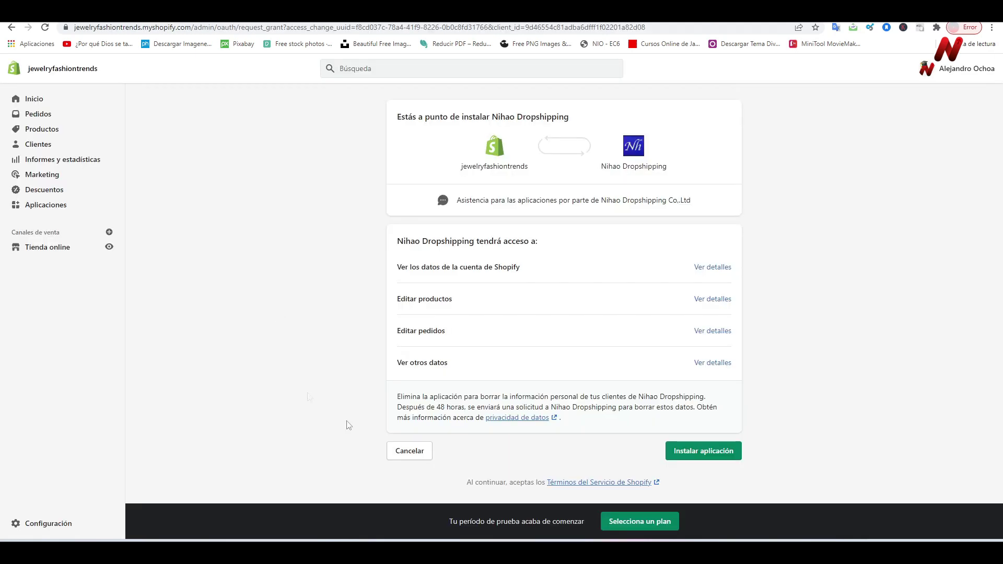
{"action": "left_click", "coordinate": [708, 455]}
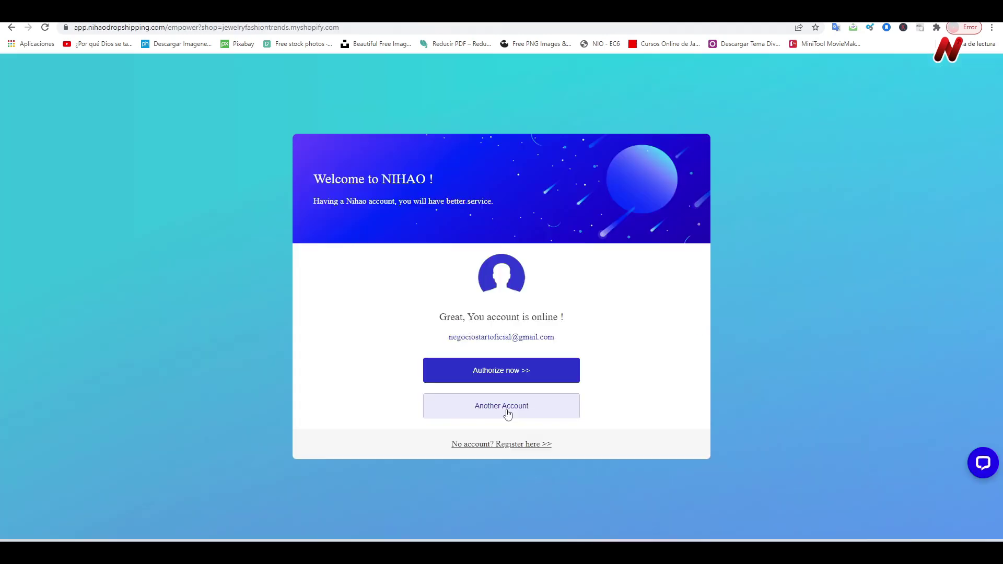
{"action": "left_click", "coordinate": [511, 371]}
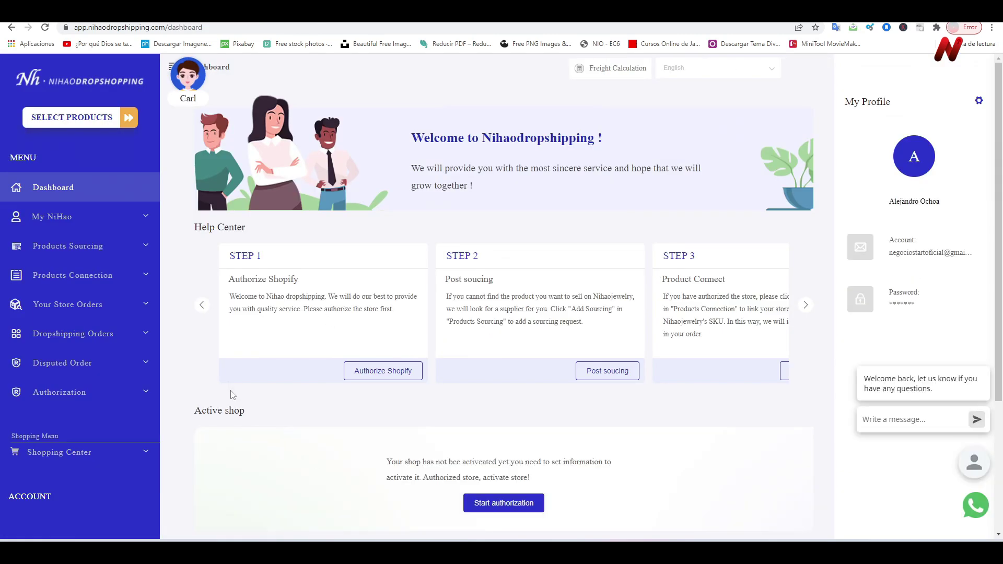
Step: Start a Shopify authorization from the Nihao dashboard, choose to add the app and examine the store login dialog
{"action": "left_click", "coordinate": [398, 380]}
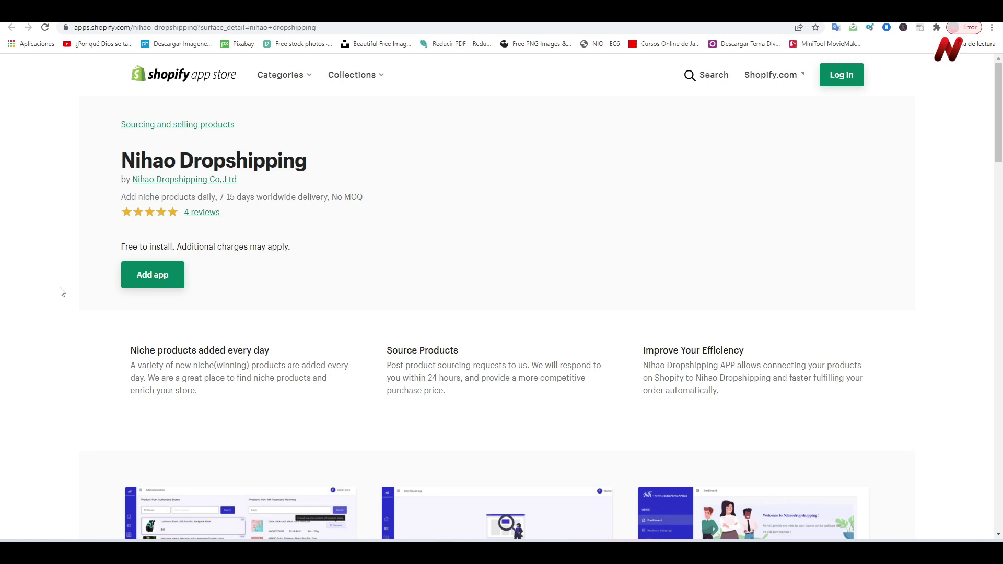
{"action": "left_click", "coordinate": [152, 275]}
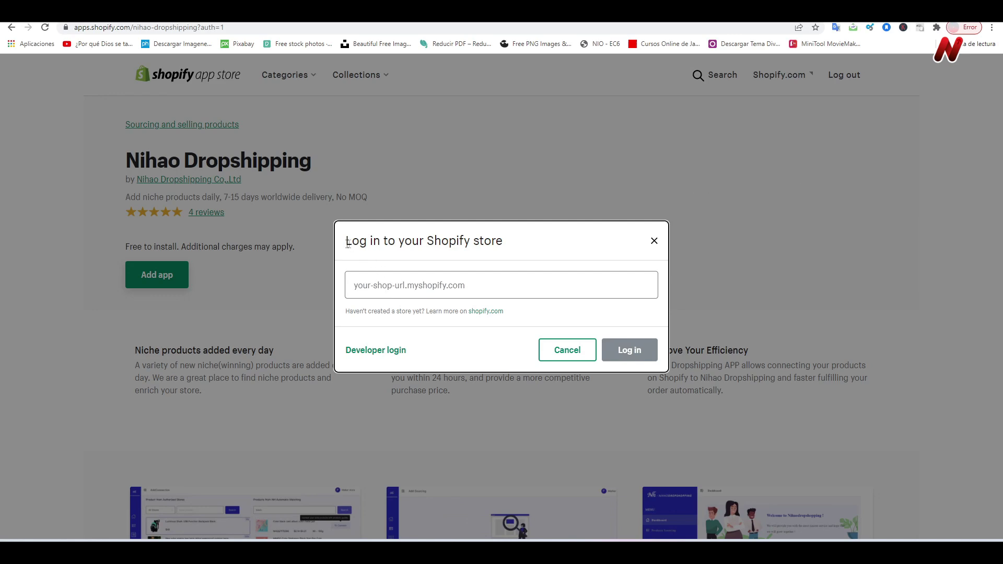
{"action": "left_click_drag", "start_coordinate": [347, 240], "coordinate": [470, 241]}
{"action": "left_click_drag", "start_coordinate": [470, 241], "coordinate": [502, 241]}
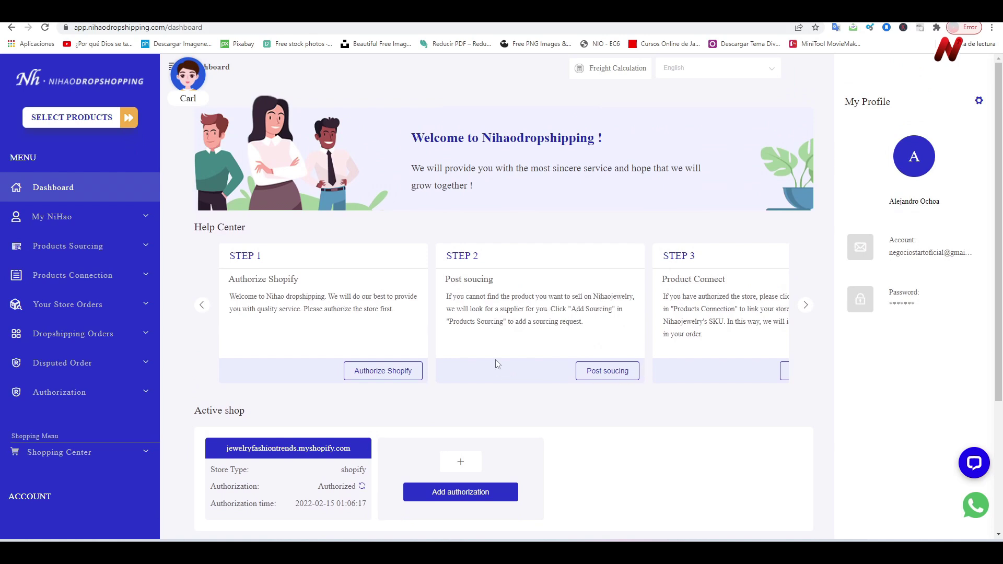
Step: Open the Nihao product catalogue from the dashboard to select products
{"action": "left_click", "coordinate": [129, 120]}
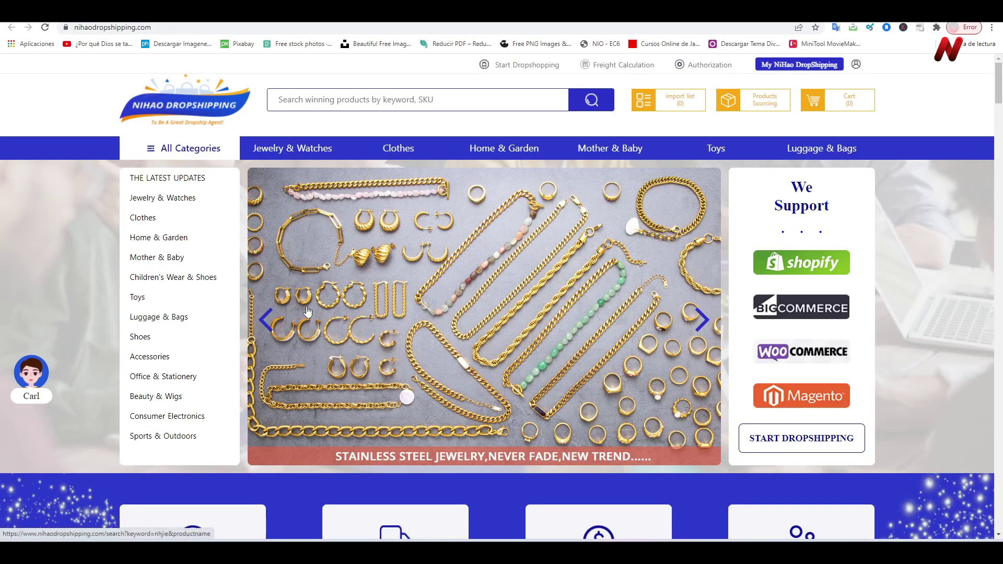
Step: Browse the catalogue home page through the New In, Fashion Jewelry and dress sections
{"action": "scroll", "coordinate": [312, 369], "scroll_direction": "down", "scroll_amount": 6}
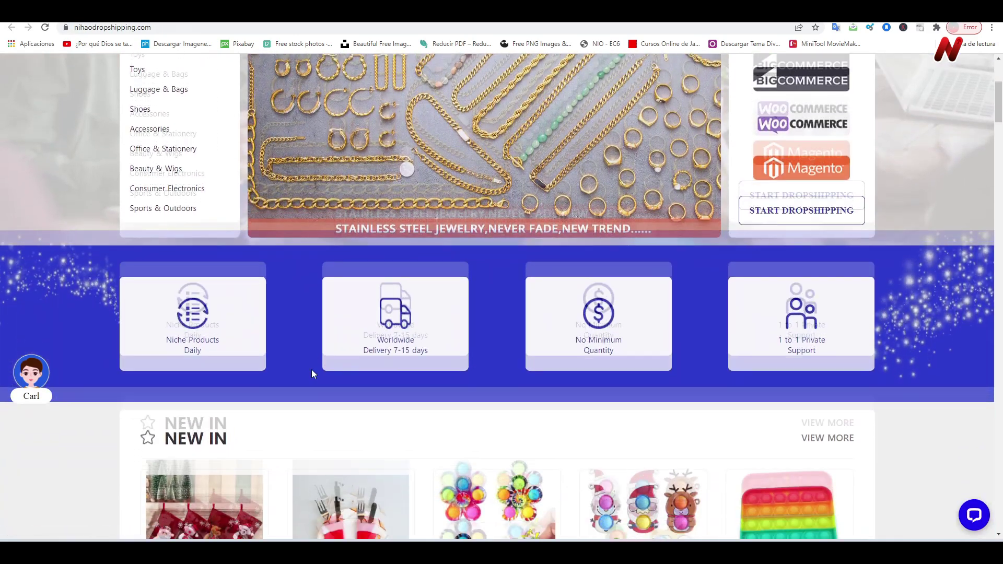
{"action": "scroll", "coordinate": [282, 375], "scroll_direction": "down", "scroll_amount": 3}
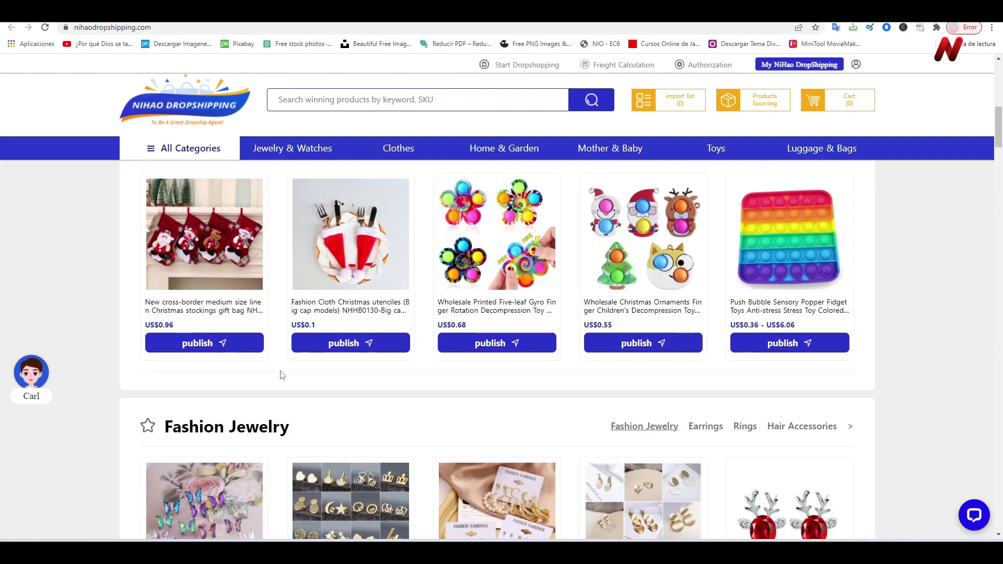
{"action": "scroll", "coordinate": [282, 375], "scroll_direction": "down", "scroll_amount": 1}
{"action": "scroll", "coordinate": [287, 379], "scroll_direction": "down", "scroll_amount": 2}
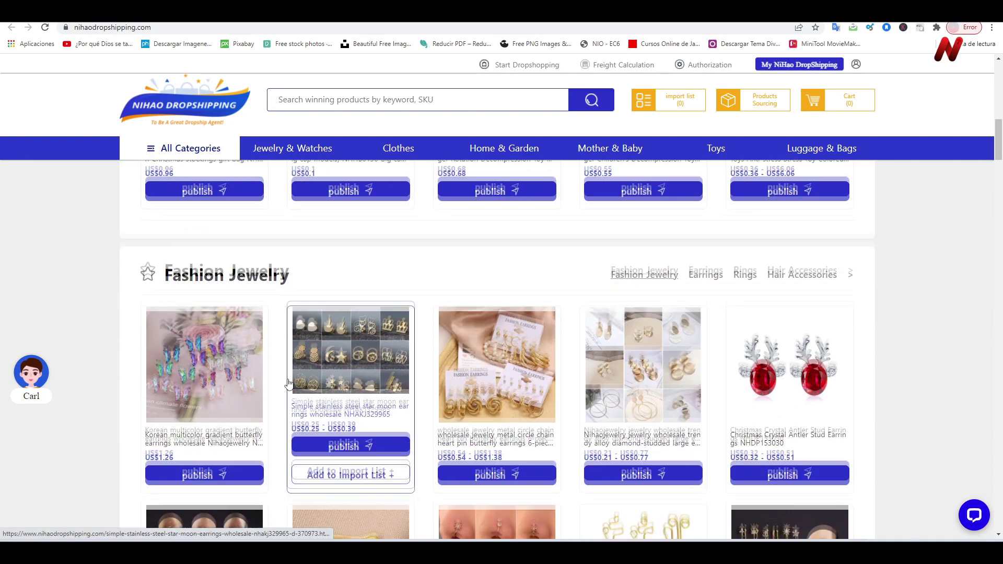
{"action": "scroll", "coordinate": [286, 382], "scroll_direction": "down", "scroll_amount": 1}
{"action": "scroll", "coordinate": [285, 382], "scroll_direction": "down", "scroll_amount": 1}
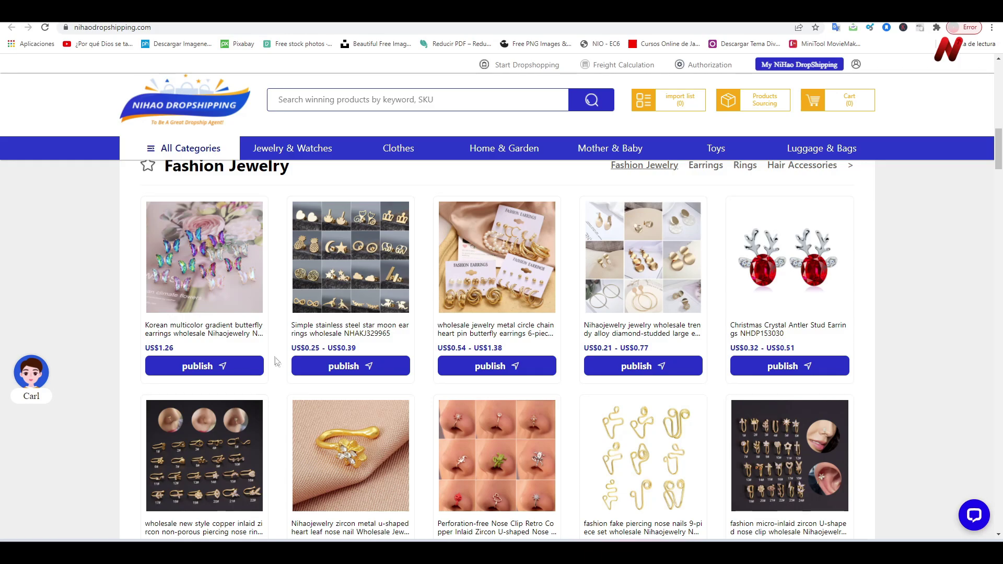
{"action": "scroll", "coordinate": [277, 364], "scroll_direction": "down", "scroll_amount": 7}
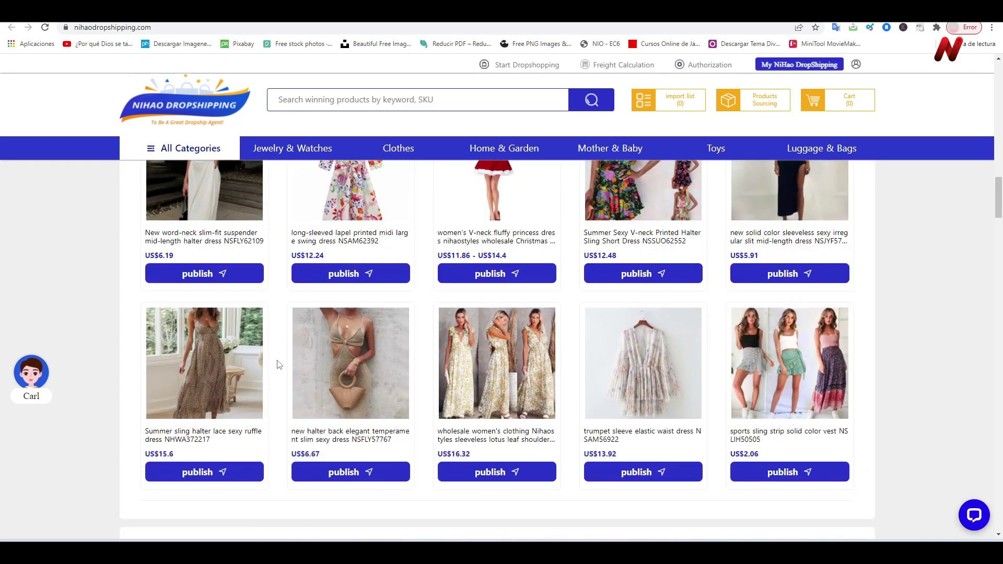
{"action": "scroll", "coordinate": [350, 396], "scroll_direction": "down", "scroll_amount": 6}
Step: Add the one-line neck printed long dress and the solid color slim halter skirt from the Clothes category to the import list
{"action": "left_click", "coordinate": [350, 396]}
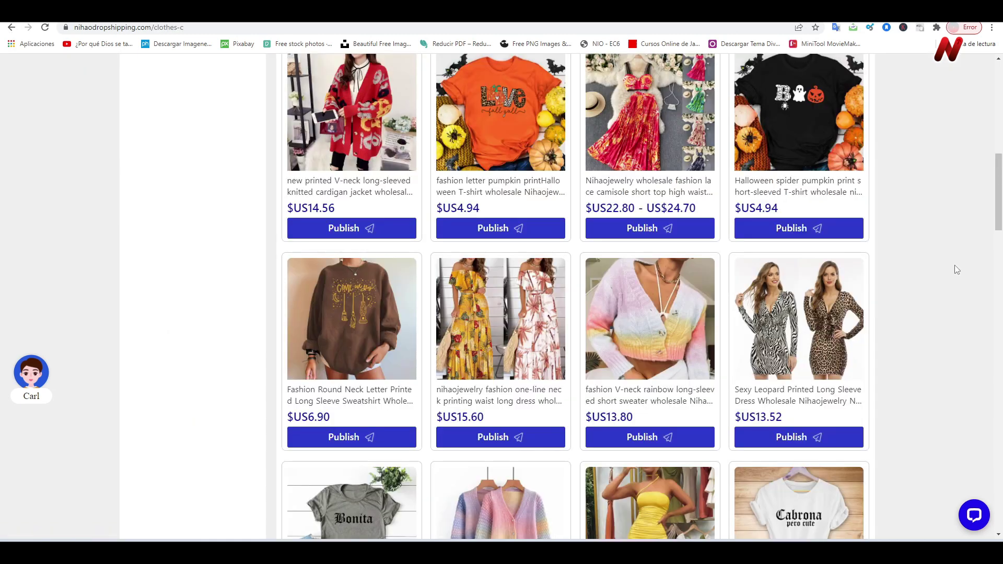
{"action": "left_click", "coordinate": [519, 437]}
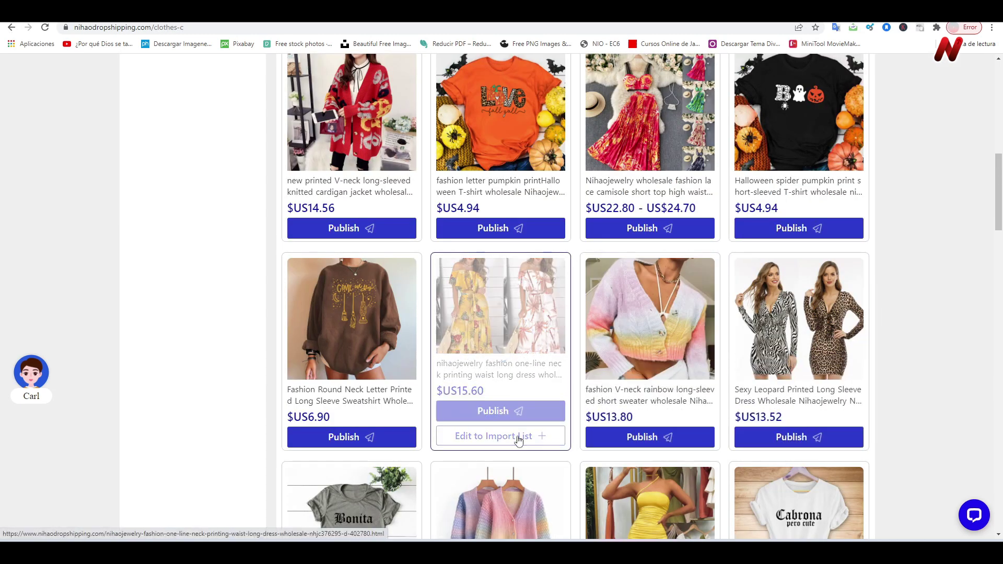
{"action": "scroll", "coordinate": [180, 405], "scroll_direction": "down", "scroll_amount": 3}
{"action": "scroll", "coordinate": [180, 405], "scroll_direction": "down", "scroll_amount": 1}
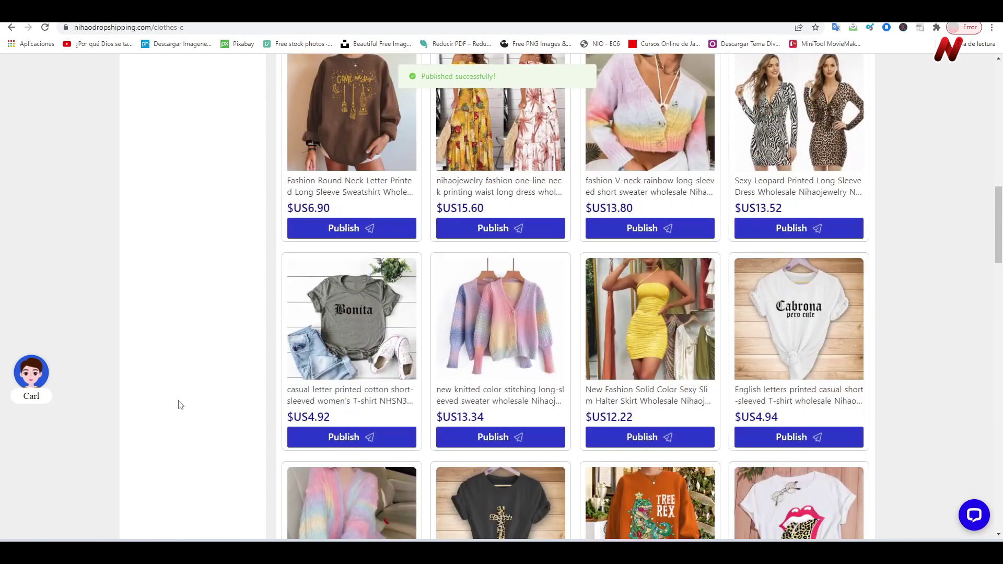
{"action": "scroll", "coordinate": [653, 366], "scroll_direction": "down", "scroll_amount": 1}
{"action": "left_click", "coordinate": [650, 383]}
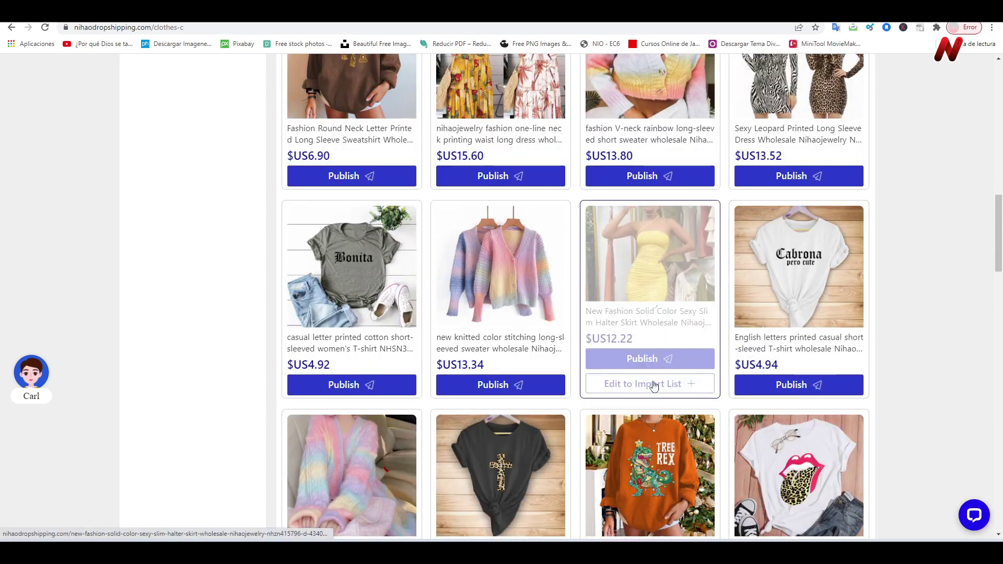
{"action": "scroll", "coordinate": [986, 331], "scroll_direction": "down", "scroll_amount": 4}
{"action": "scroll", "coordinate": [190, 374], "scroll_direction": "up", "scroll_amount": 12}
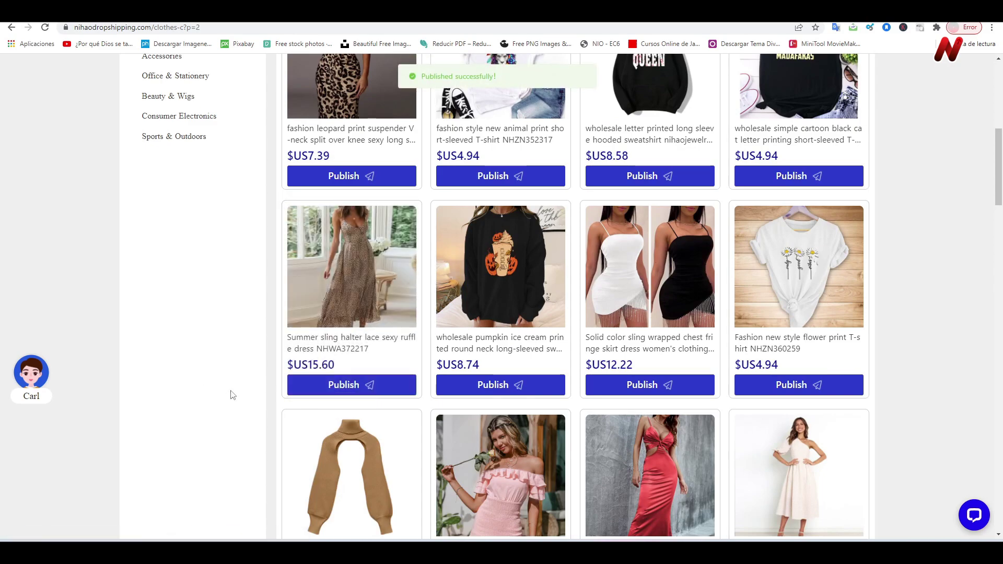
Step: Add the contrast color heart and wine red rhombus cherry iPhone cases from Consumer Electronics to the import list
{"action": "scroll", "coordinate": [232, 395], "scroll_direction": "down", "scroll_amount": 2}
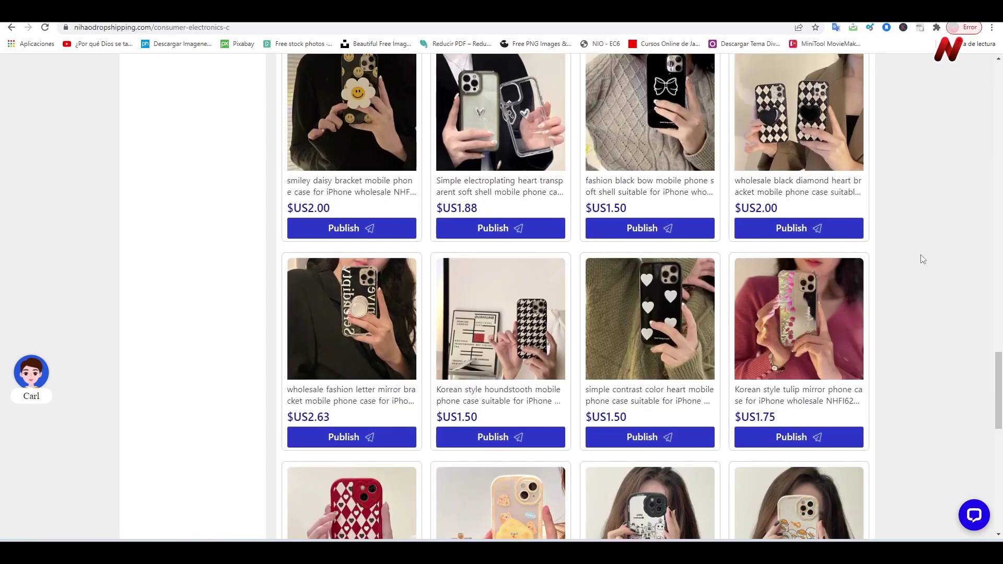
{"action": "scroll", "coordinate": [921, 255], "scroll_direction": "down", "scroll_amount": 1}
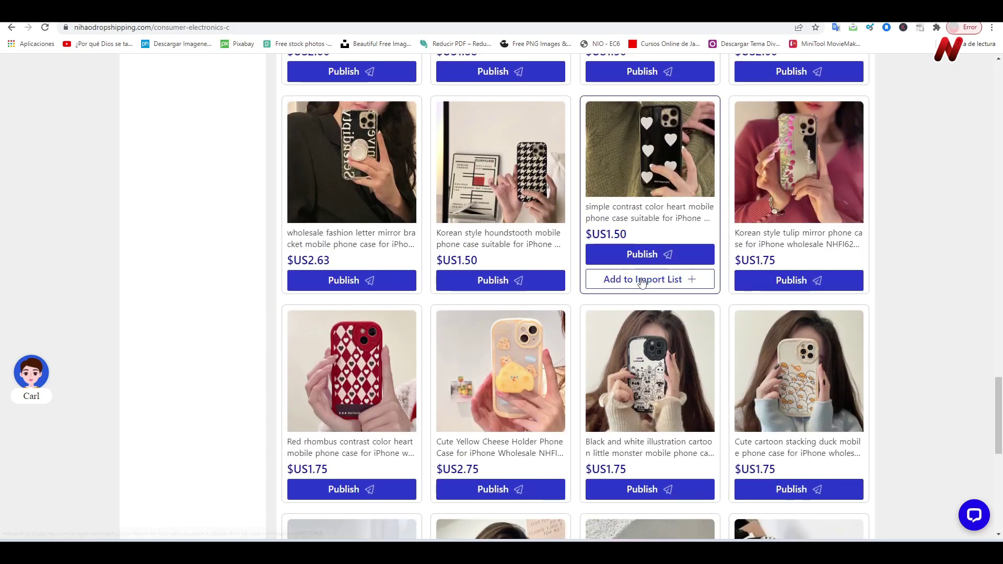
{"action": "left_click", "coordinate": [645, 280]}
{"action": "scroll", "coordinate": [950, 329], "scroll_direction": "down", "scroll_amount": 3}
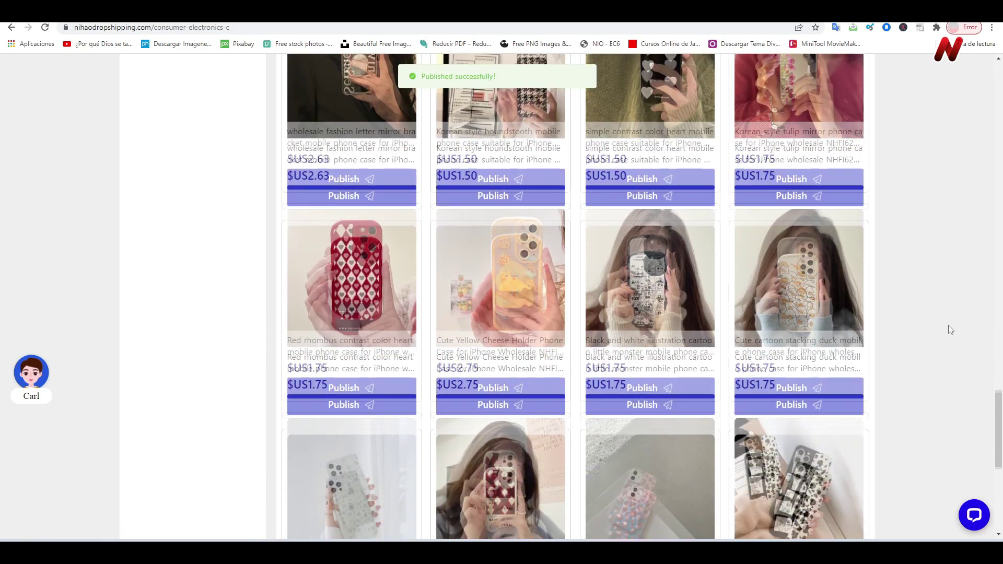
{"action": "scroll", "coordinate": [950, 329], "scroll_direction": "down", "scroll_amount": 2}
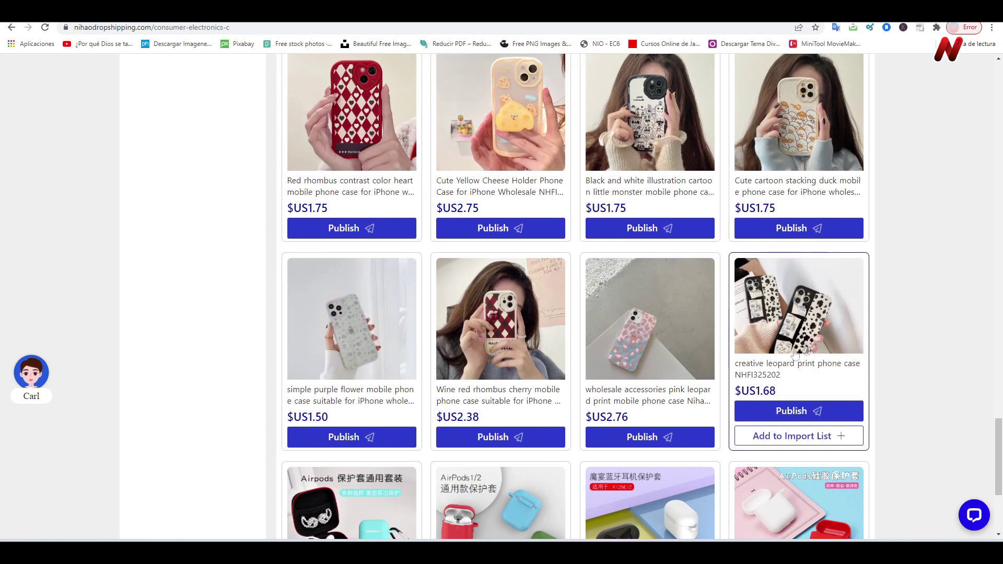
{"action": "left_click", "coordinate": [512, 441]}
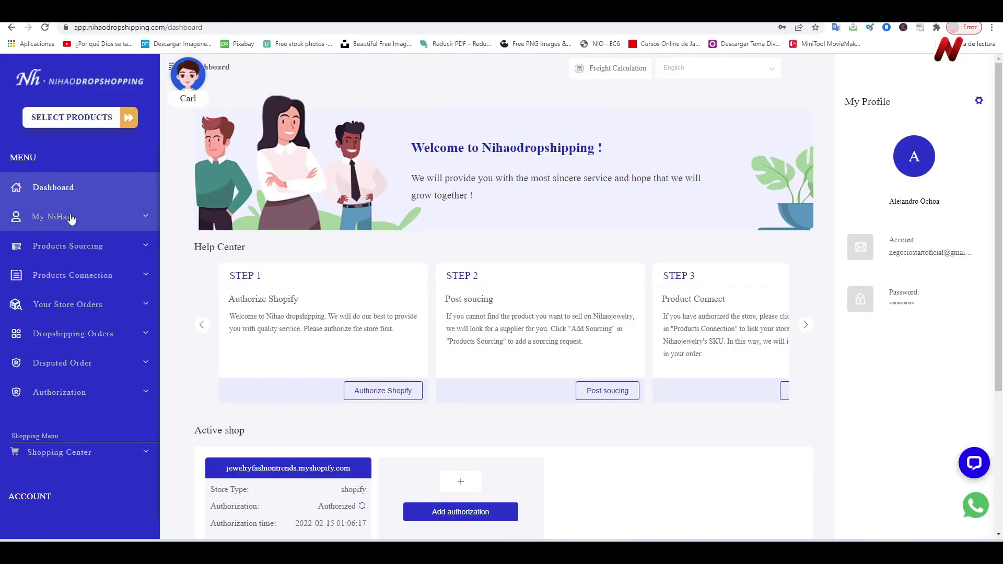
Step: Open the Imported List in the Nihao dashboard and preview the Dawn theme from the Shopify store's themes page
{"action": "left_click", "coordinate": [71, 219]}
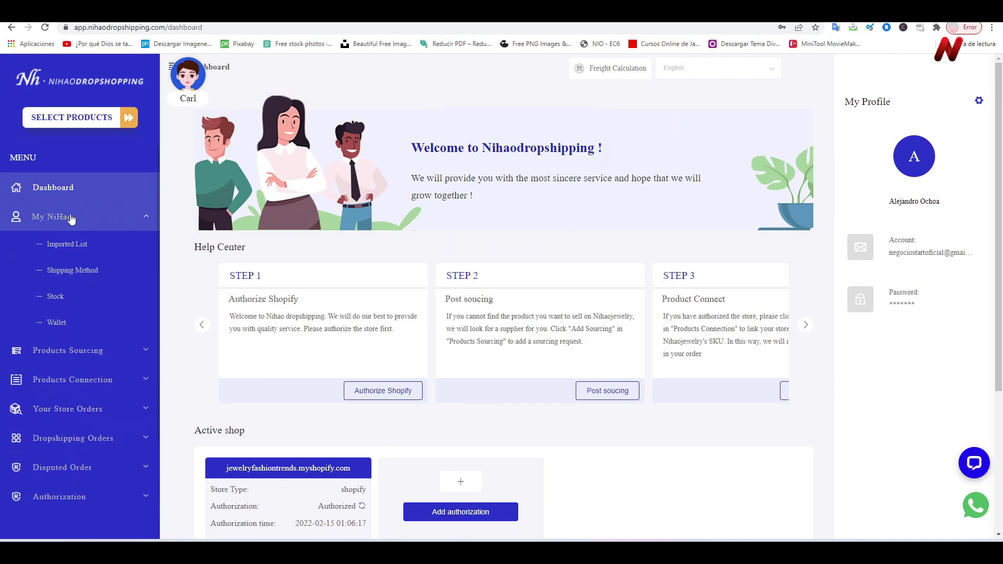
{"action": "left_click", "coordinate": [74, 246]}
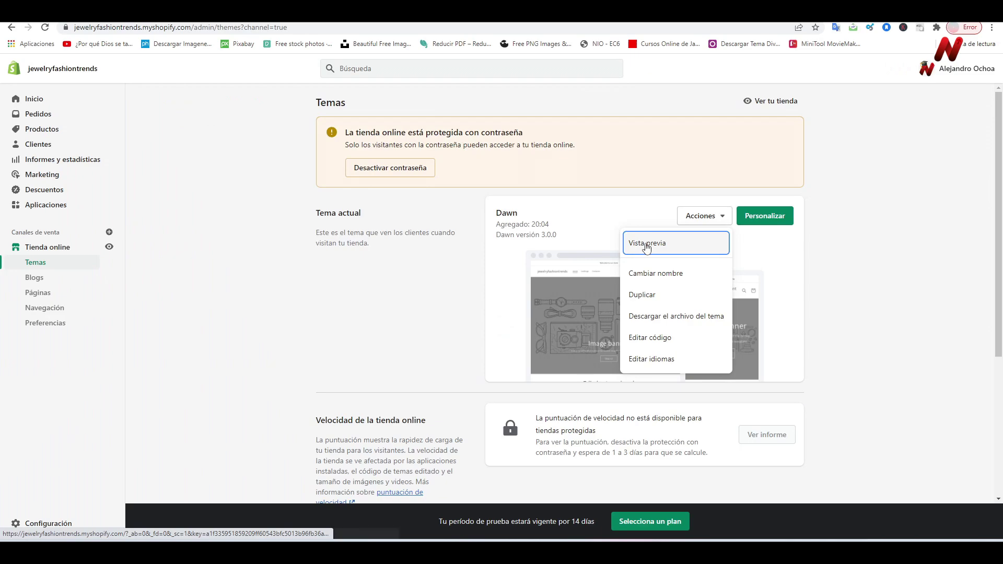
{"action": "left_click", "coordinate": [646, 246]}
{"action": "scroll", "coordinate": [146, 361], "scroll_direction": "down", "scroll_amount": 5}
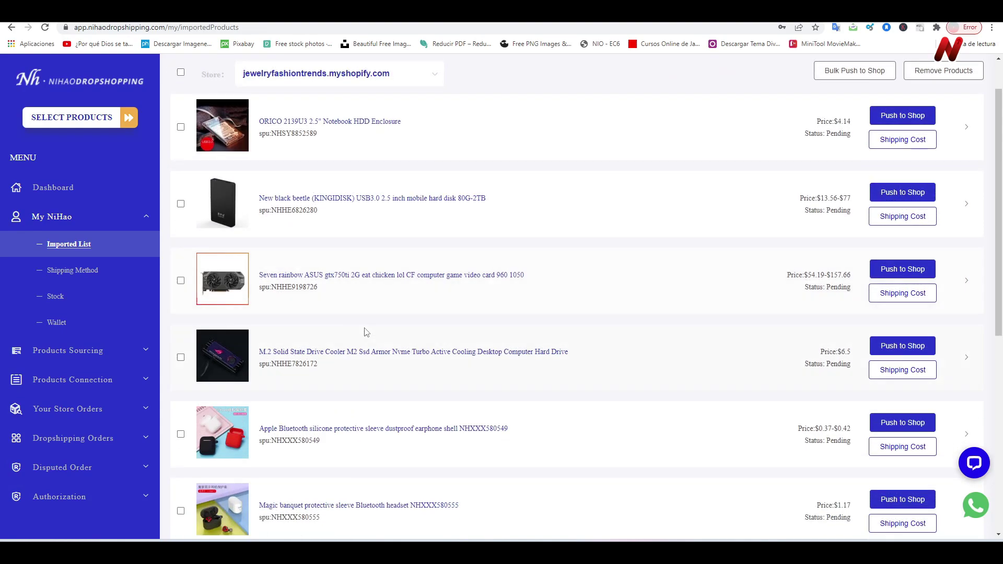
Step: Open the imported contrast color heart phone case for editing and review its product fields and description
{"action": "scroll", "coordinate": [366, 332], "scroll_direction": "down", "scroll_amount": 4}
{"action": "scroll", "coordinate": [365, 332], "scroll_direction": "down", "scroll_amount": 3}
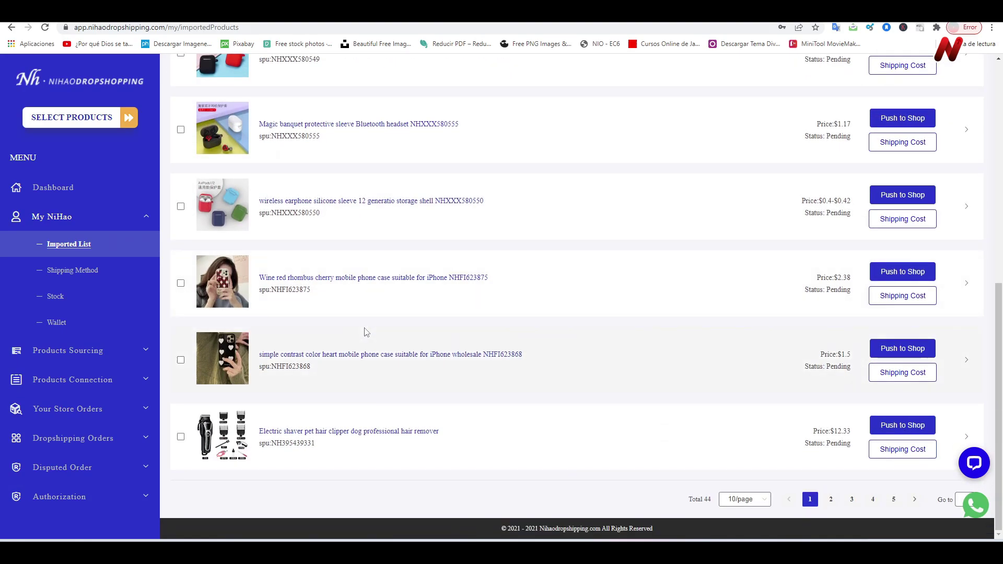
{"action": "left_click", "coordinate": [967, 361]}
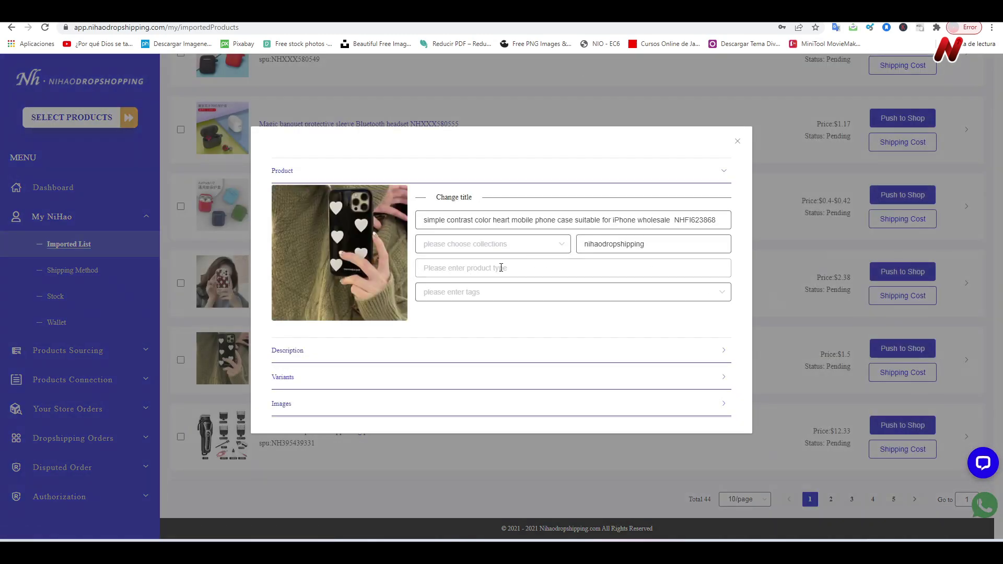
{"action": "left_click", "coordinate": [302, 350]}
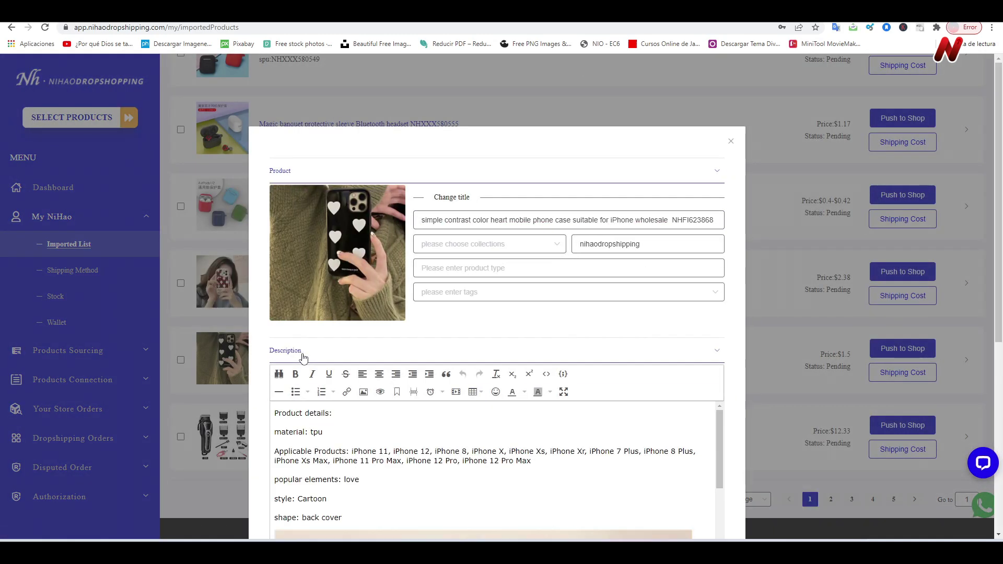
{"action": "scroll", "coordinate": [432, 385], "scroll_direction": "down", "scroll_amount": 2}
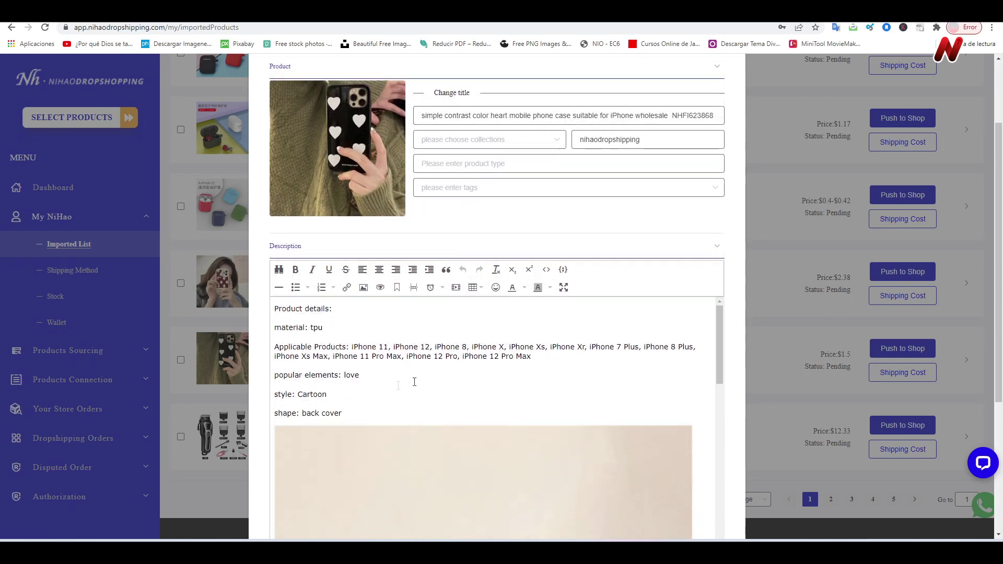
{"action": "scroll", "coordinate": [437, 373], "scroll_direction": "down", "scroll_amount": 5}
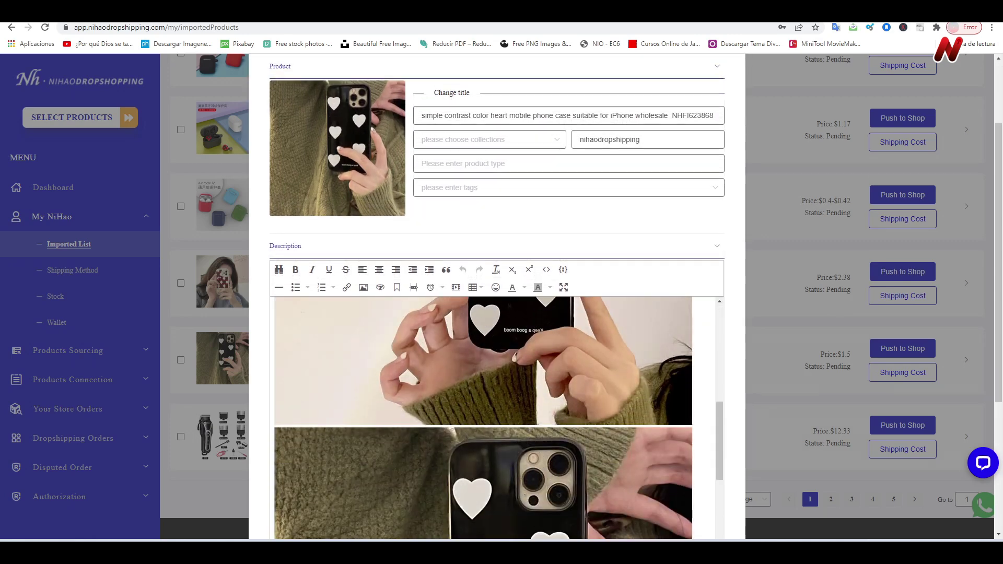
{"action": "scroll", "coordinate": [519, 399], "scroll_direction": "down", "scroll_amount": 5}
{"action": "scroll", "coordinate": [519, 398], "scroll_direction": "down", "scroll_amount": 10}
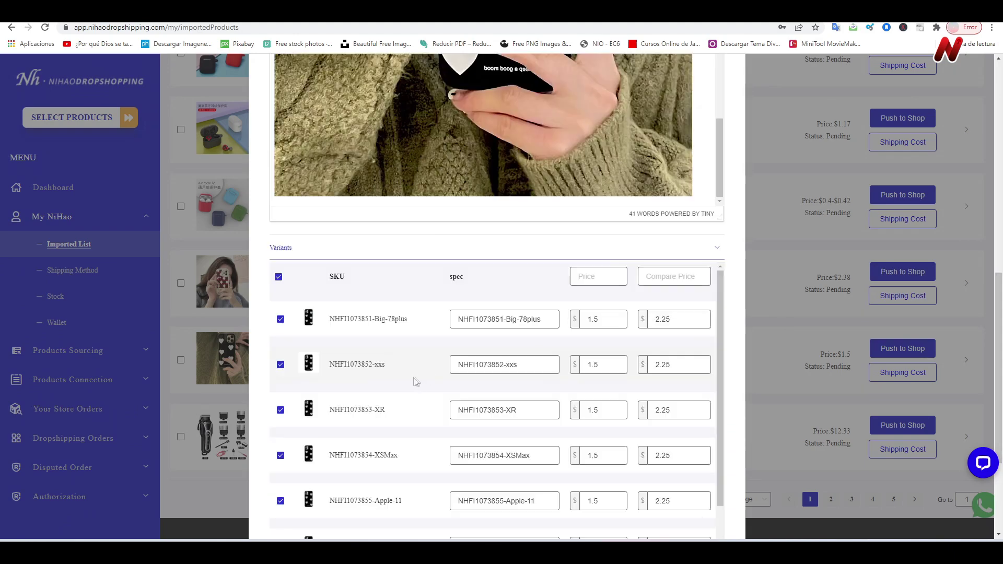
Step: Review the heart phone case's variants, prices and images, and close its details
{"action": "scroll", "coordinate": [415, 382], "scroll_direction": "down", "scroll_amount": 1}
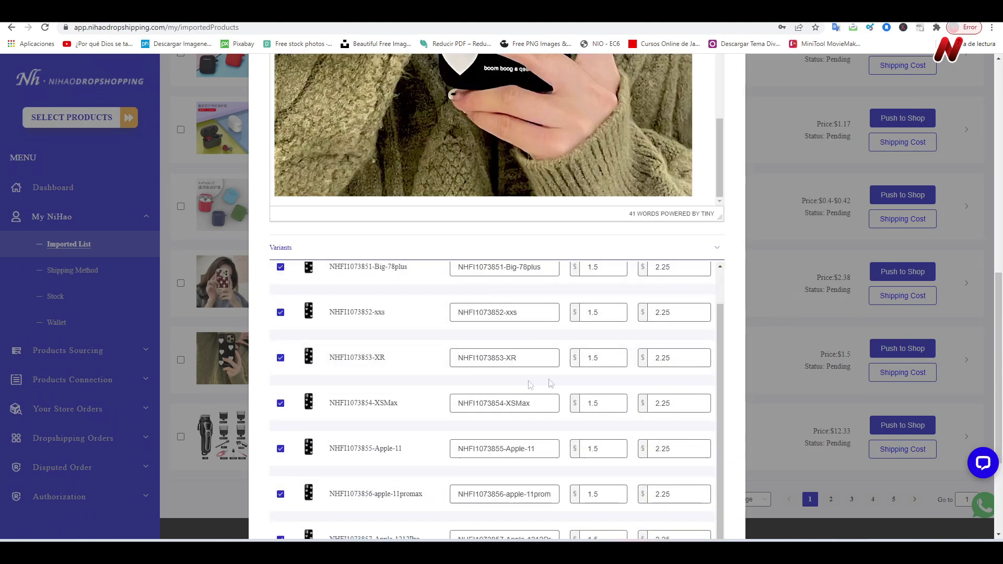
{"action": "scroll", "coordinate": [406, 430], "scroll_direction": "down", "scroll_amount": 1}
{"action": "scroll", "coordinate": [406, 430], "scroll_direction": "down", "scroll_amount": 8}
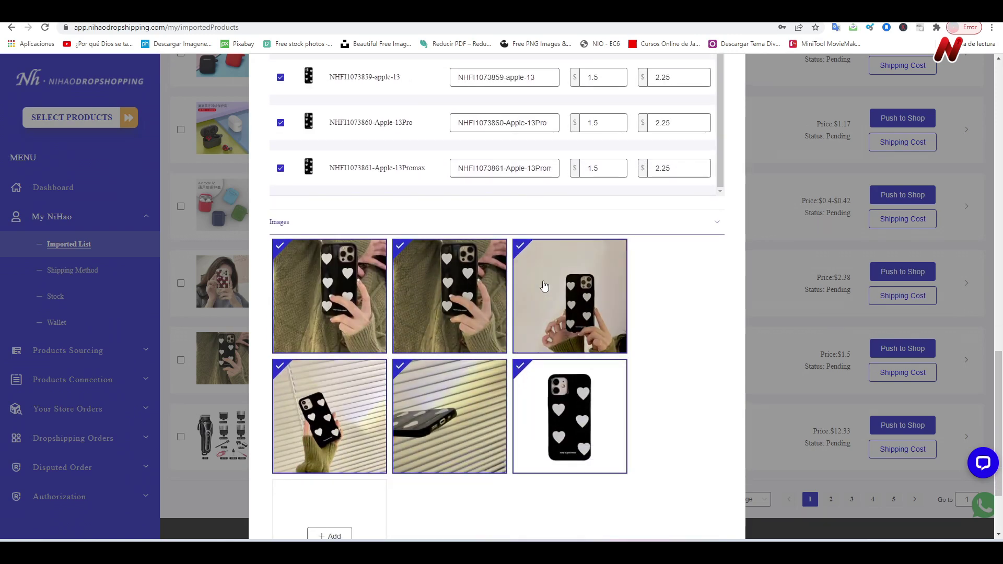
{"action": "scroll", "coordinate": [405, 451], "scroll_direction": "down", "scroll_amount": 2}
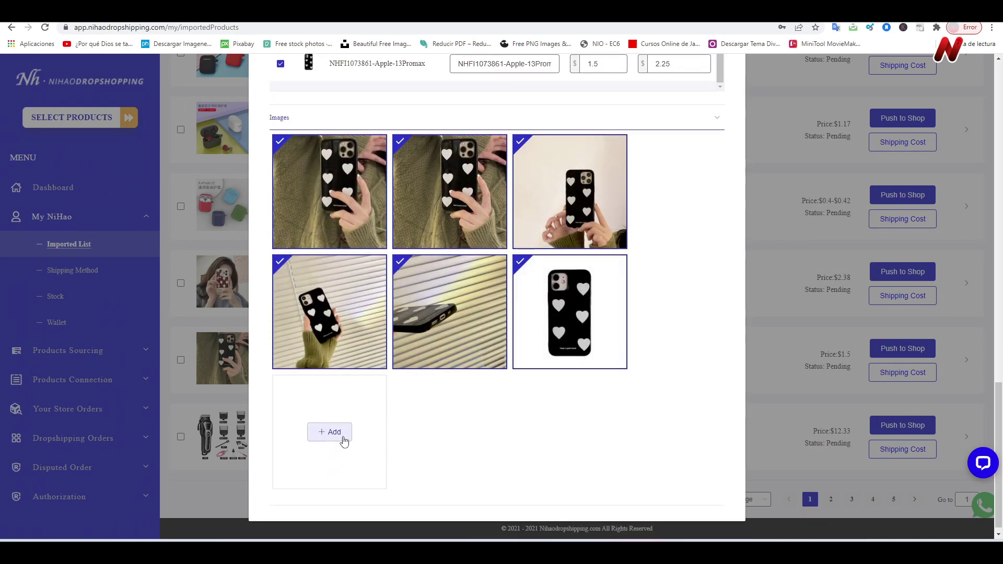
{"action": "scroll", "coordinate": [639, 362], "scroll_direction": "up", "scroll_amount": 15}
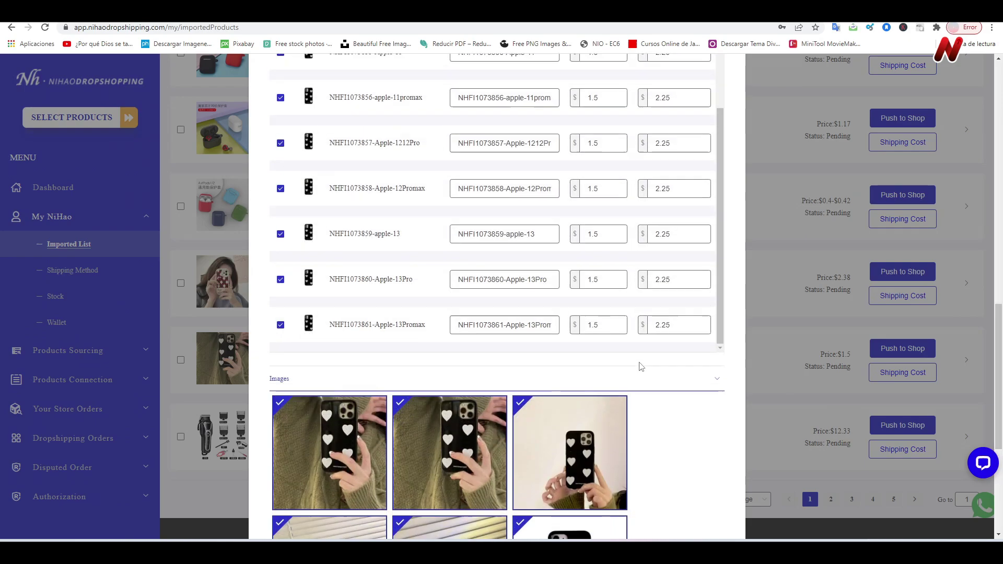
{"action": "scroll", "coordinate": [637, 361], "scroll_direction": "up", "scroll_amount": 3}
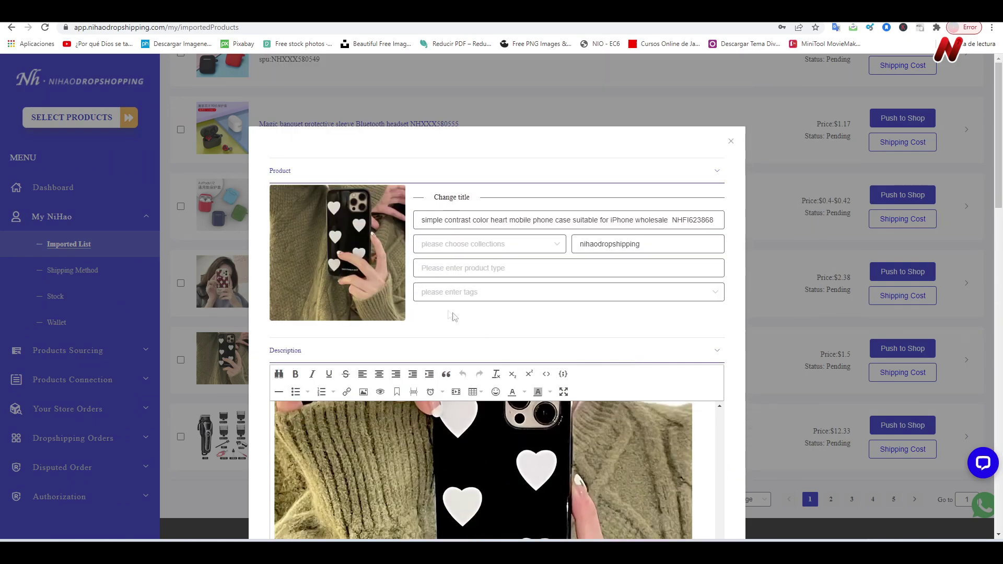
{"action": "key", "text": "Escape"}
Step: Check the available shipping methods and costs to the United States for a quantity of 1 of the wine red cherry phone case
{"action": "left_click", "coordinate": [897, 348]}
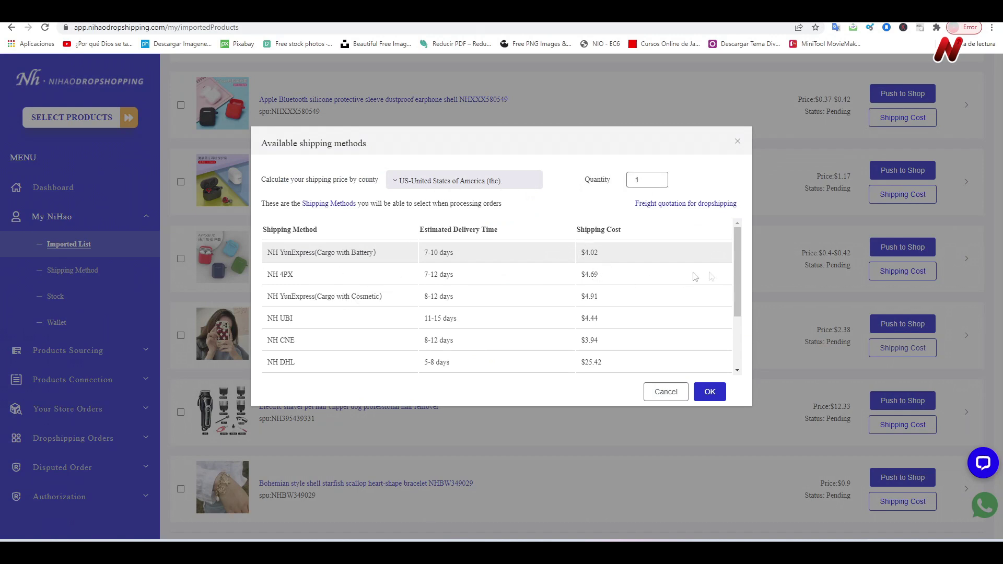
{"action": "mouse_move", "coordinate": [741, 282]}
{"action": "left_mouse_down"}
{"action": "mouse_move", "coordinate": [748, 343]}
{"action": "mouse_move", "coordinate": [747, 294]}
{"action": "left_mouse_up"}
{"action": "left_click", "coordinate": [664, 184]}
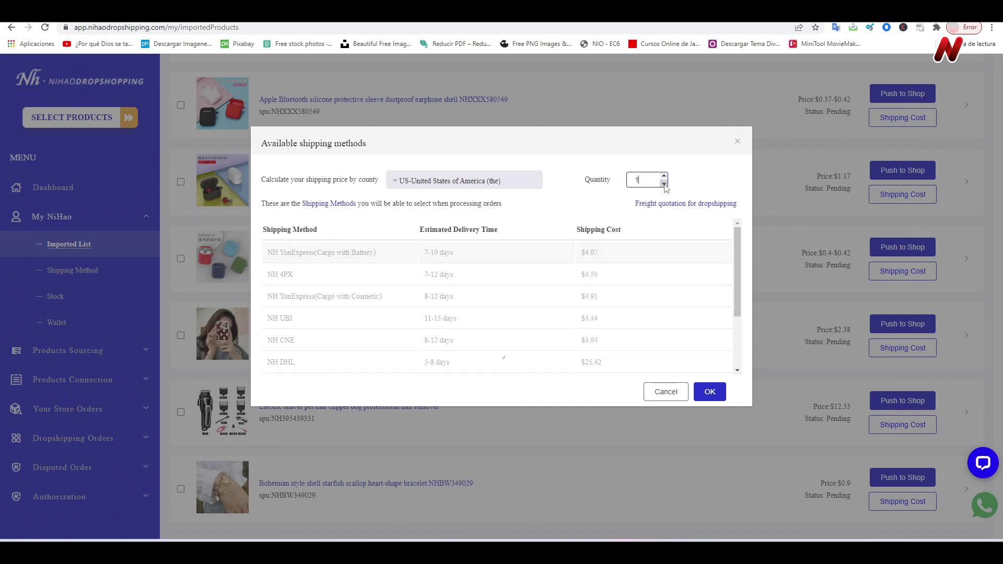
{"action": "left_click", "coordinate": [710, 392]}
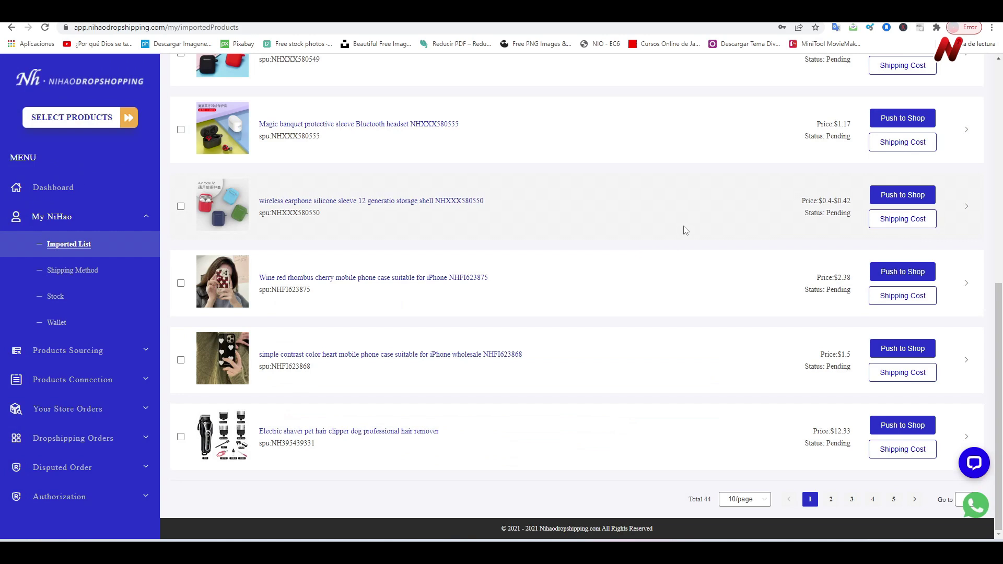
Step: Push the contrast color heart phone case to the shop and reload the storefront preview to check the featured products
{"action": "left_click", "coordinate": [904, 349]}
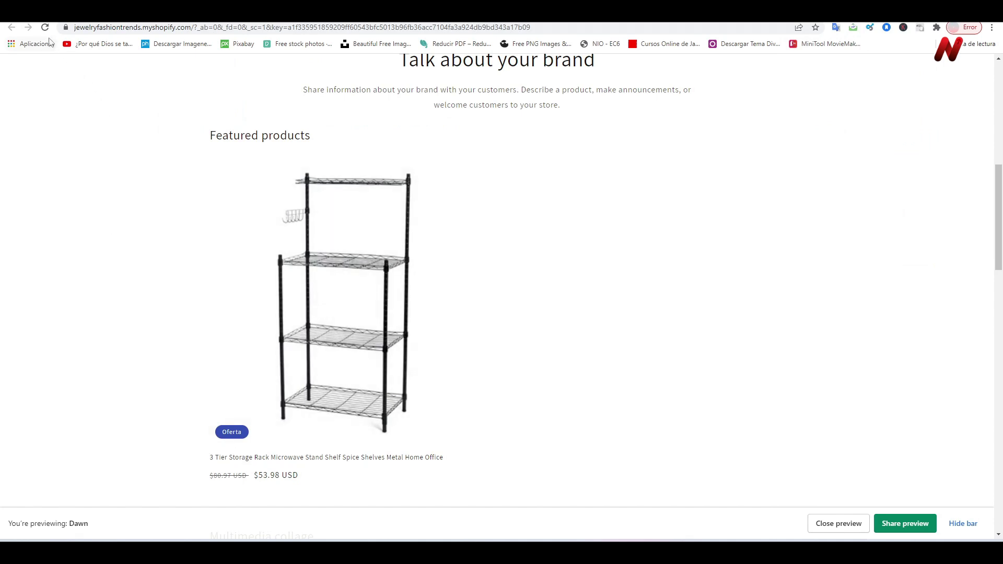
{"action": "left_click", "coordinate": [46, 29]}
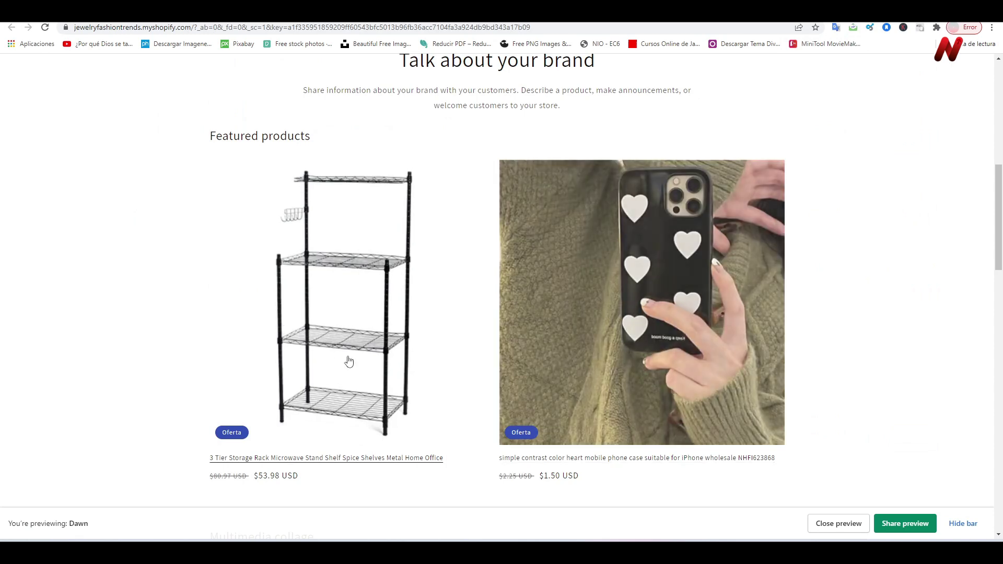
{"action": "scroll", "coordinate": [835, 331], "scroll_direction": "down", "scroll_amount": 3}
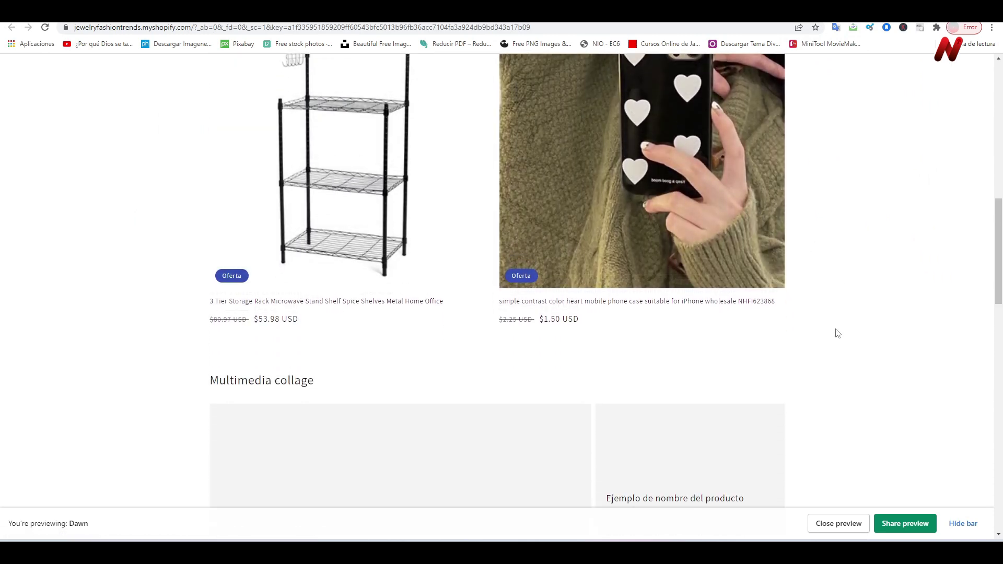
Step: Review the storage rack and the contrast color heart phone case with their prices on the storefront preview
{"action": "scroll", "coordinate": [608, 382], "scroll_direction": "up", "scroll_amount": 2}
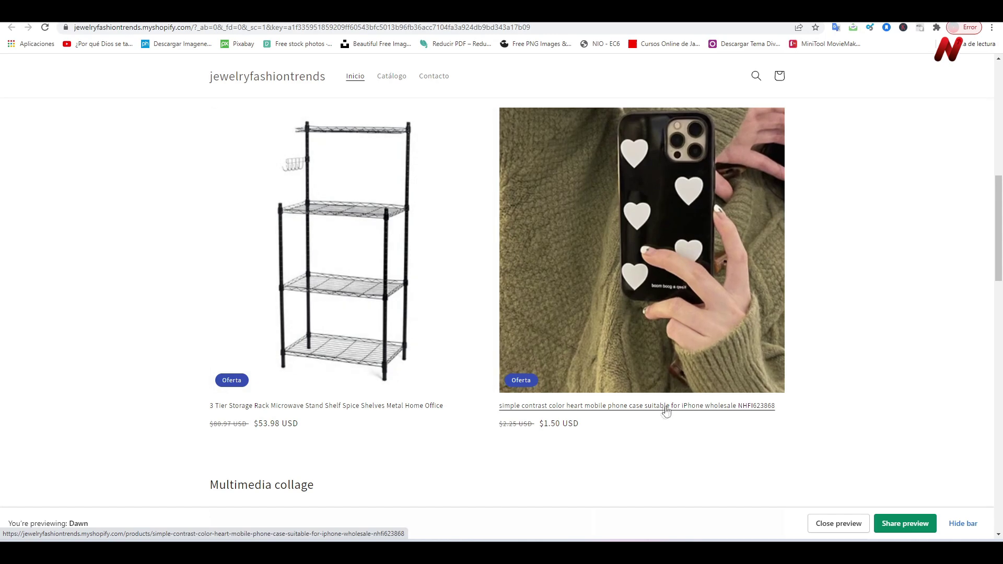
{"action": "scroll", "coordinate": [511, 417], "scroll_direction": "down", "scroll_amount": 1}
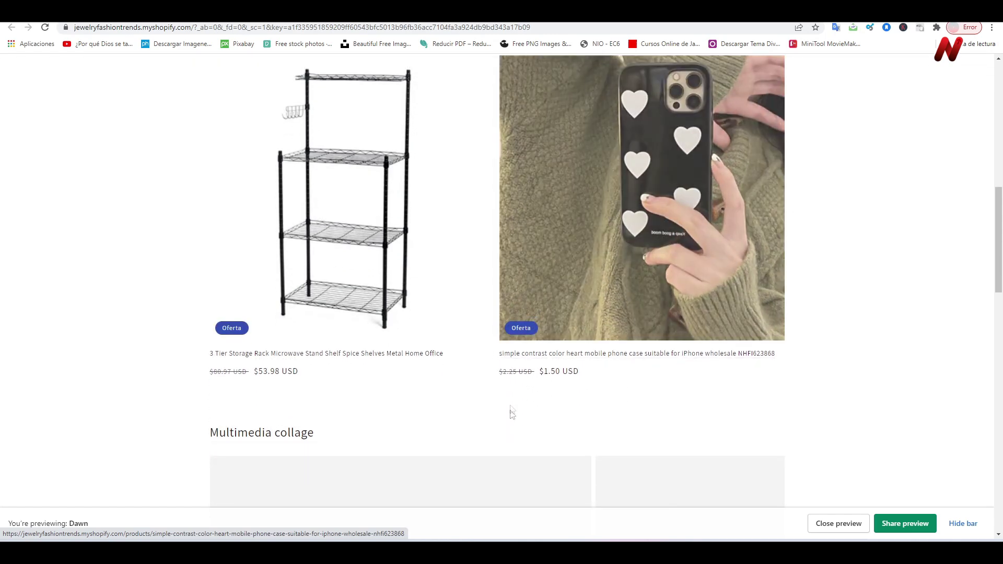
{"action": "scroll", "coordinate": [836, 396], "scroll_direction": "down", "scroll_amount": 5}
{"action": "scroll", "coordinate": [836, 397], "scroll_direction": "up", "scroll_amount": 2}
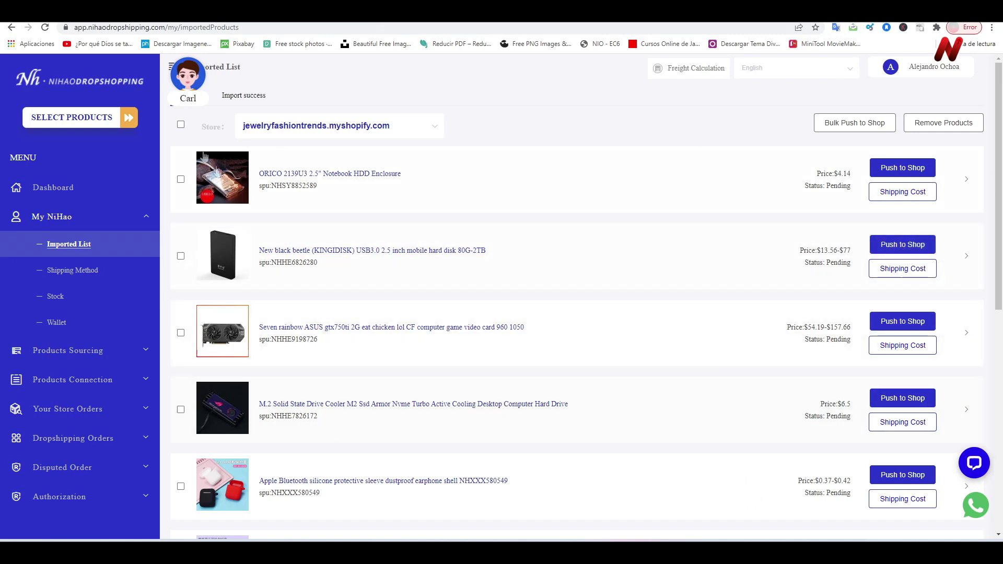
Step: Try to push all products in the imported list to the jewelryfashiontrends shop in bulk
{"action": "left_click", "coordinate": [180, 126]}
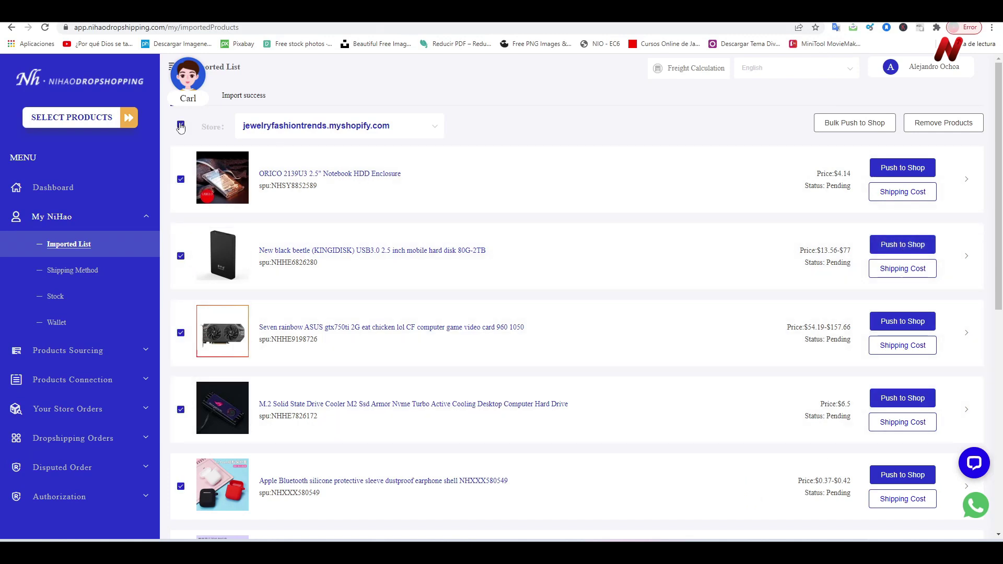
{"action": "left_click", "coordinate": [881, 127]}
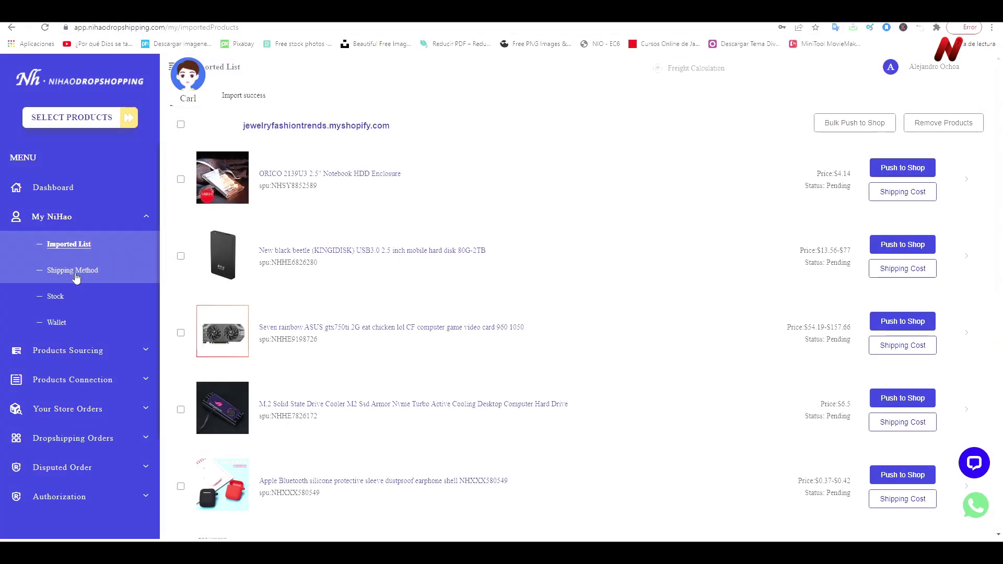
Step: Add a shipping template with NH YunExpress and NH Yanwen Express (General Cargo), and assign the heart phone case and 3 tier storage rack to it
{"action": "left_click", "coordinate": [75, 273]}
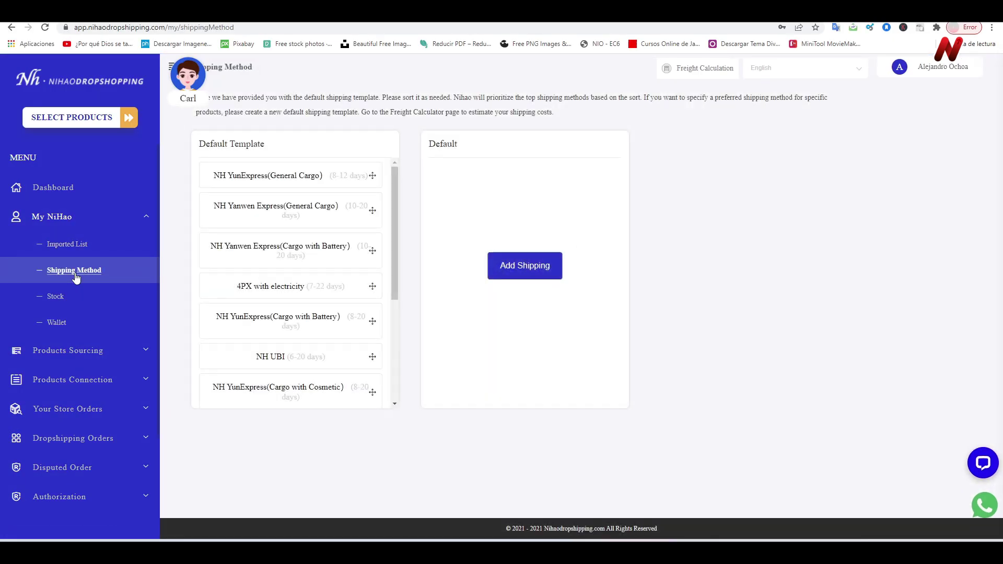
{"action": "left_click_drag", "start_coordinate": [393, 209], "coordinate": [393, 281]}
{"action": "left_click", "coordinate": [525, 265]}
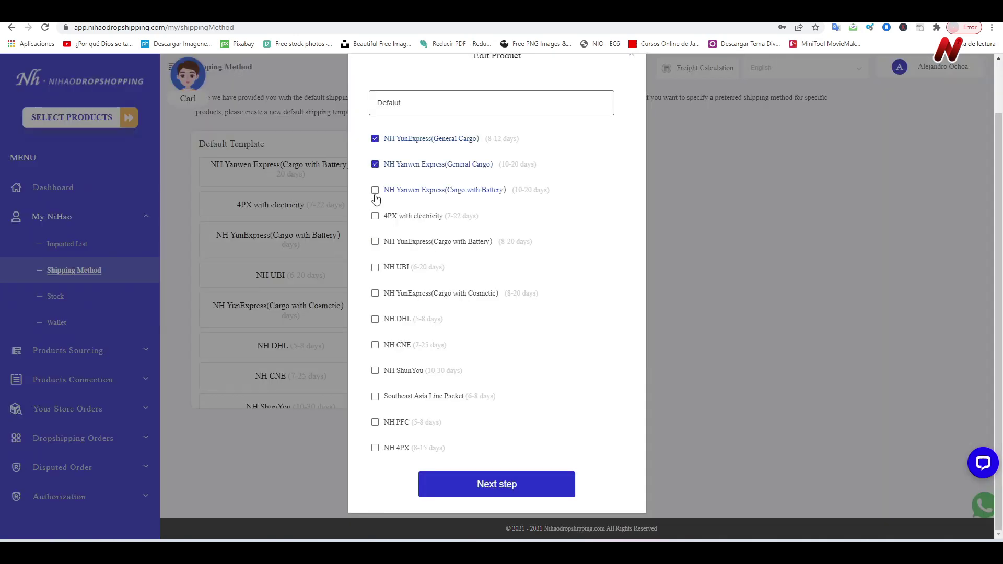
{"action": "left_click", "coordinate": [496, 484]}
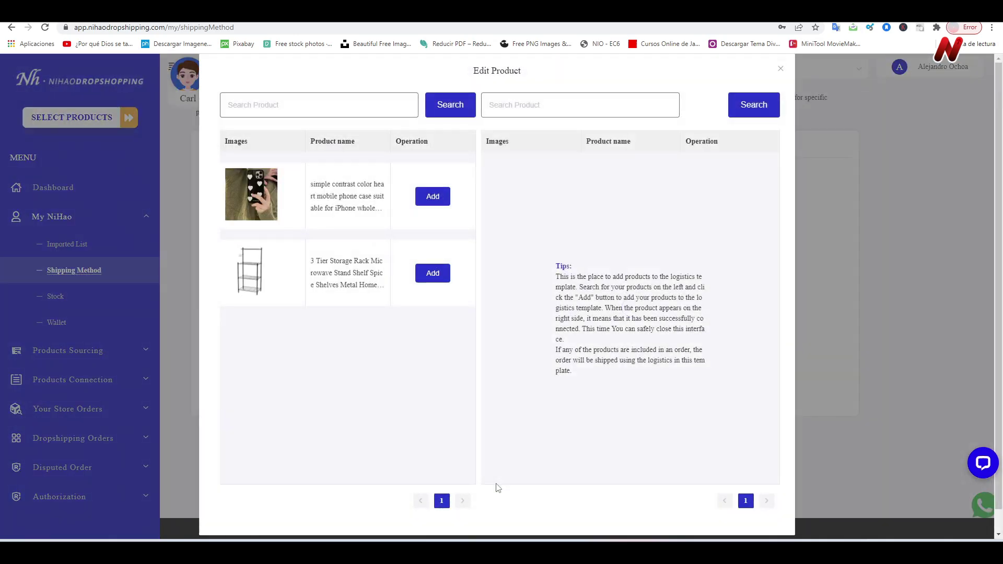
{"action": "left_click", "coordinate": [433, 198]}
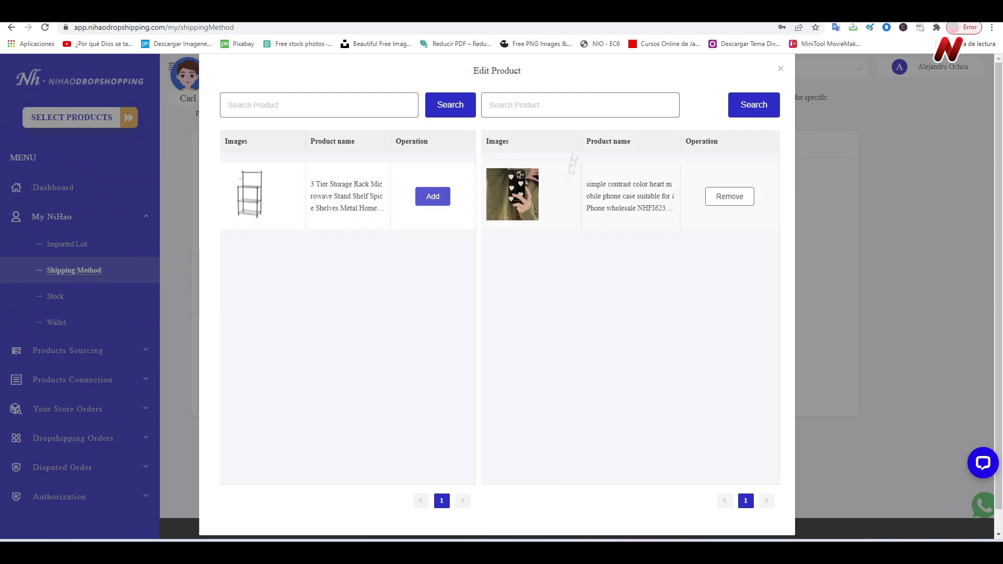
{"action": "left_click", "coordinate": [433, 196]}
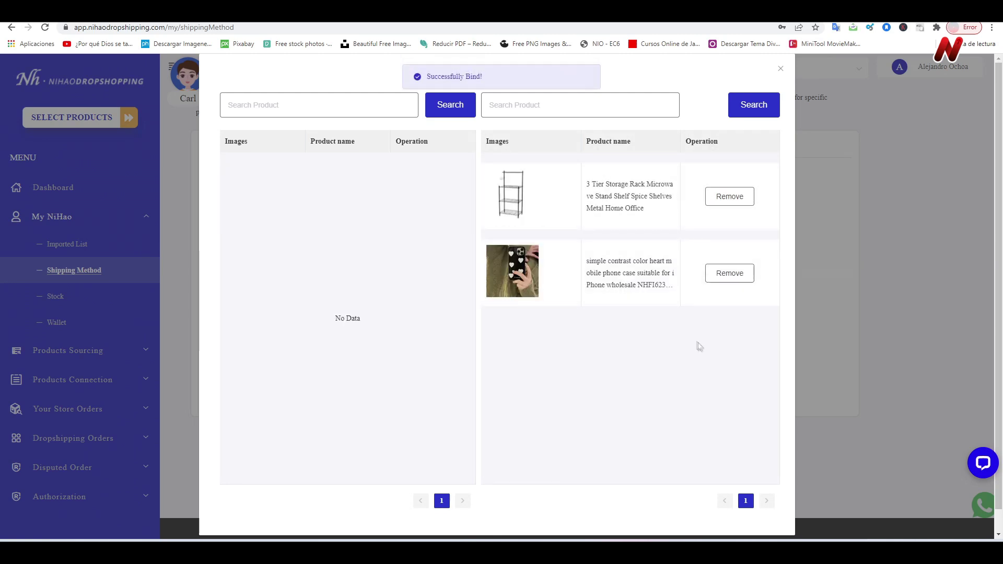
Step: Leave the template's product assignment and view the Stock page
{"action": "left_click", "coordinate": [58, 294]}
{"action": "left_click", "coordinate": [56, 296]}
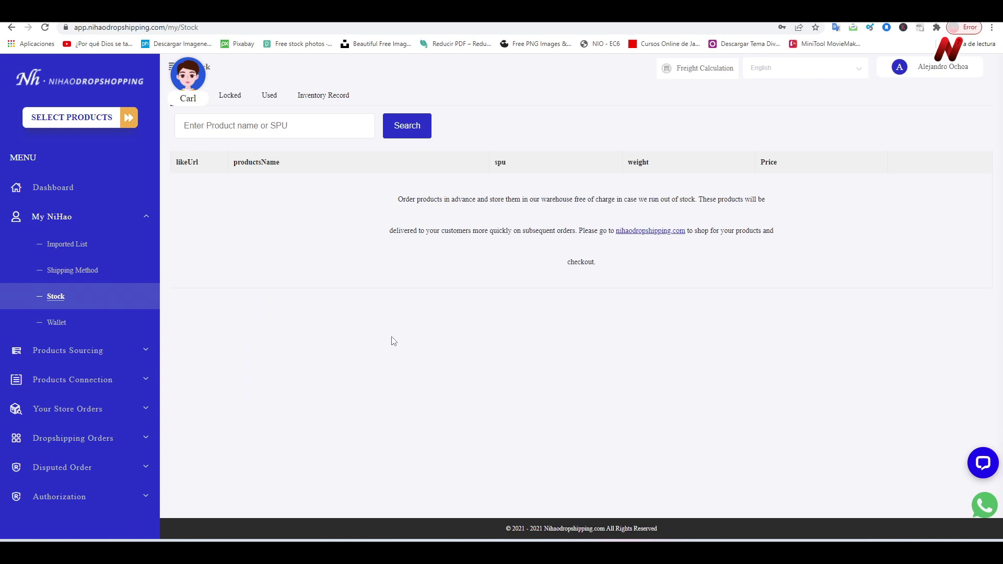
Step: Review the existing store products available for sourcing, choosing jewelryfashiontrends.myshopify.com as the store
{"action": "left_click", "coordinate": [68, 350]}
{"action": "left_click", "coordinate": [69, 378]}
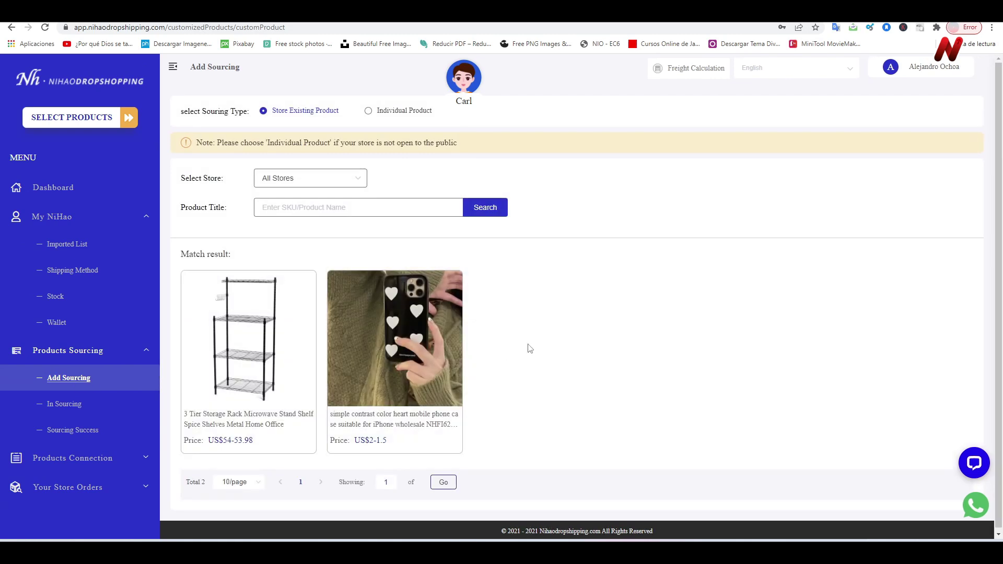
{"action": "scroll", "coordinate": [529, 349], "scroll_direction": "down", "scroll_amount": 1}
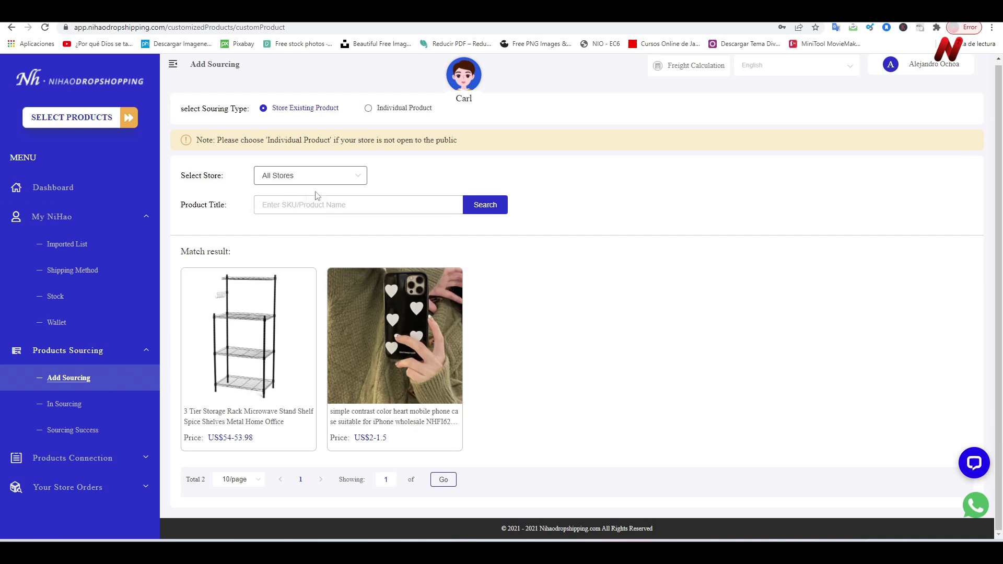
{"action": "left_click", "coordinate": [358, 176]}
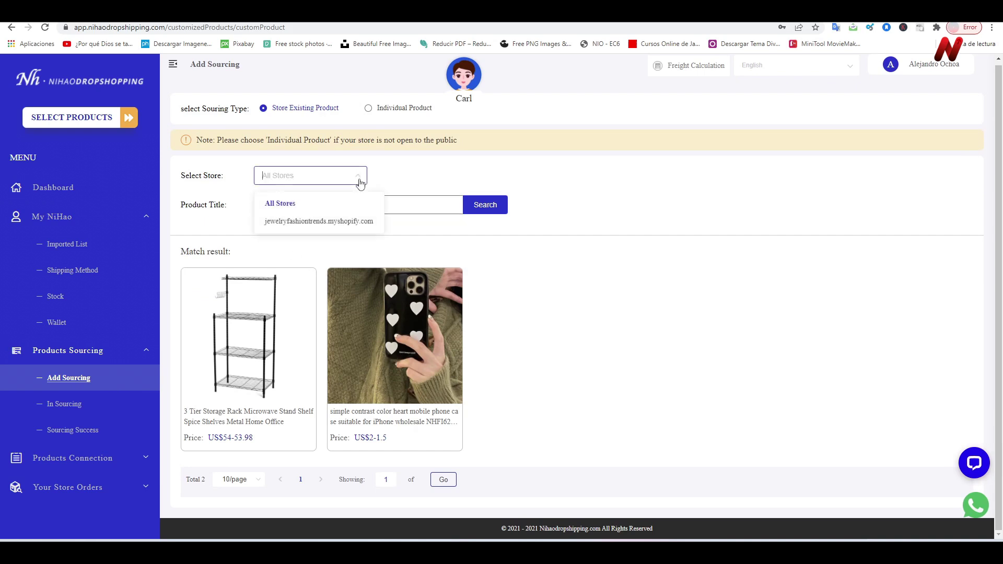
{"action": "left_click", "coordinate": [310, 222]}
Step: Examine the Individual Product sourcing form and its image upload, and view the In Sourcing page
{"action": "left_click", "coordinate": [369, 109]}
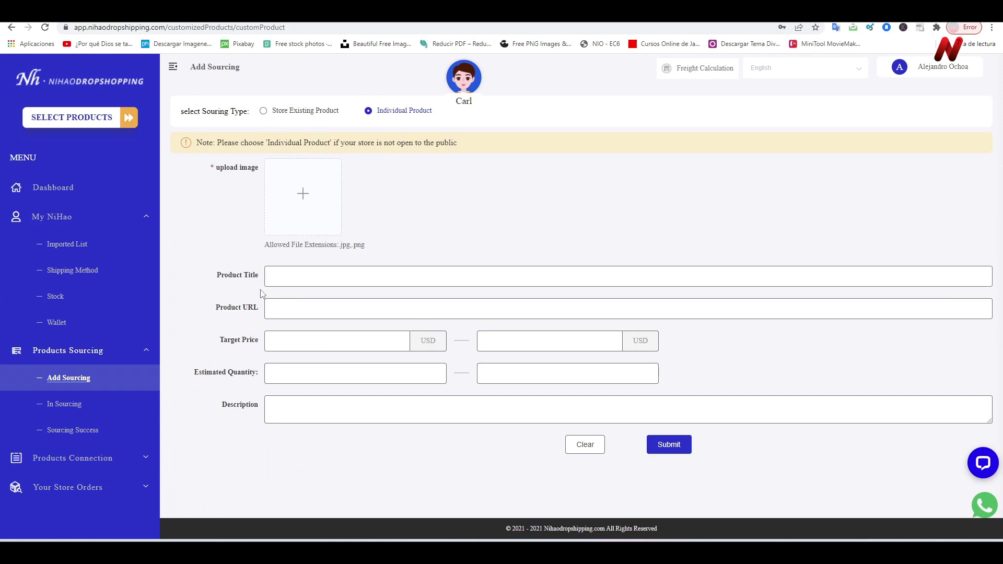
{"action": "left_click", "coordinate": [305, 201]}
{"action": "left_click", "coordinate": [548, 337]}
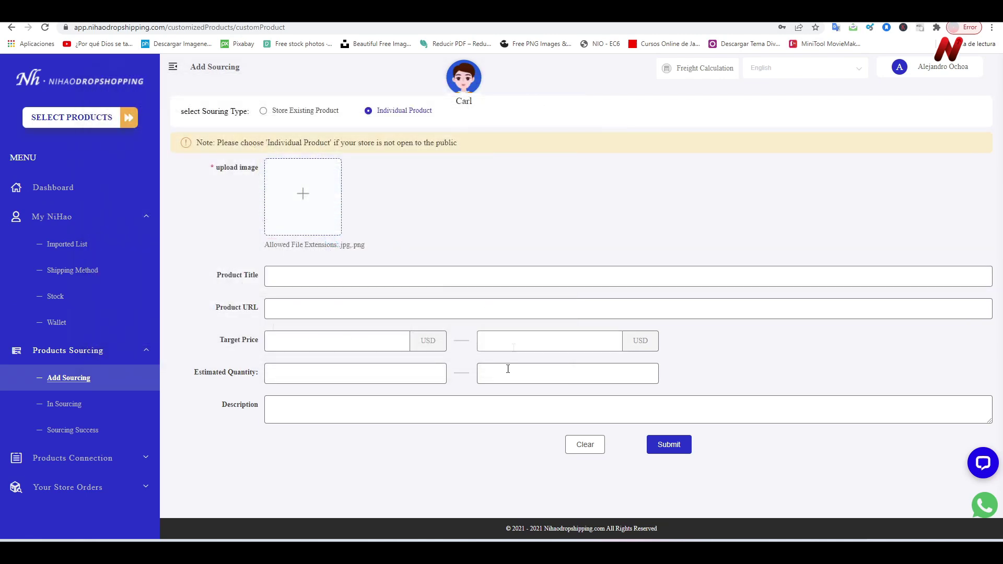
{"action": "left_click", "coordinate": [69, 409]}
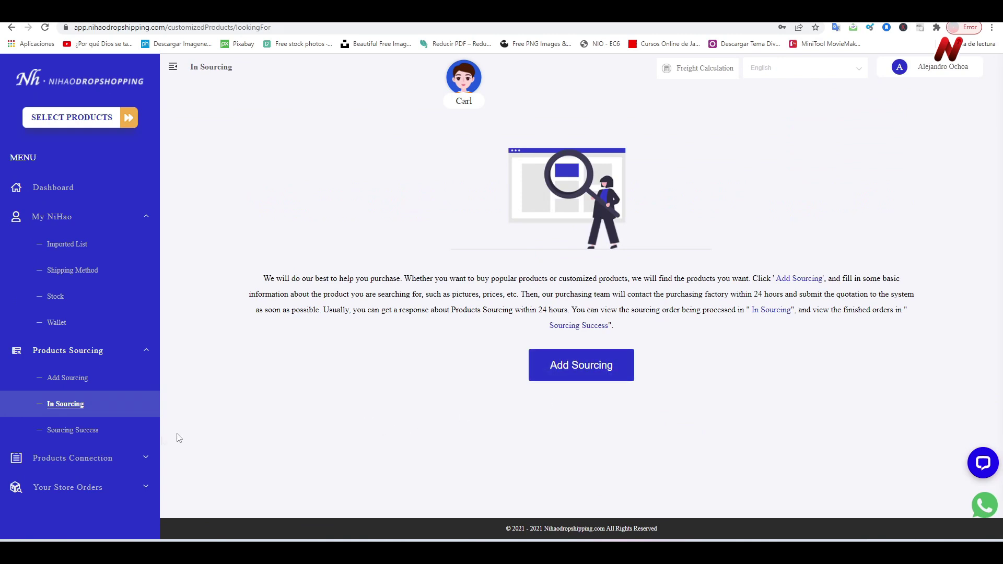
{"action": "scroll", "coordinate": [110, 459], "scroll_direction": "down", "scroll_amount": 2}
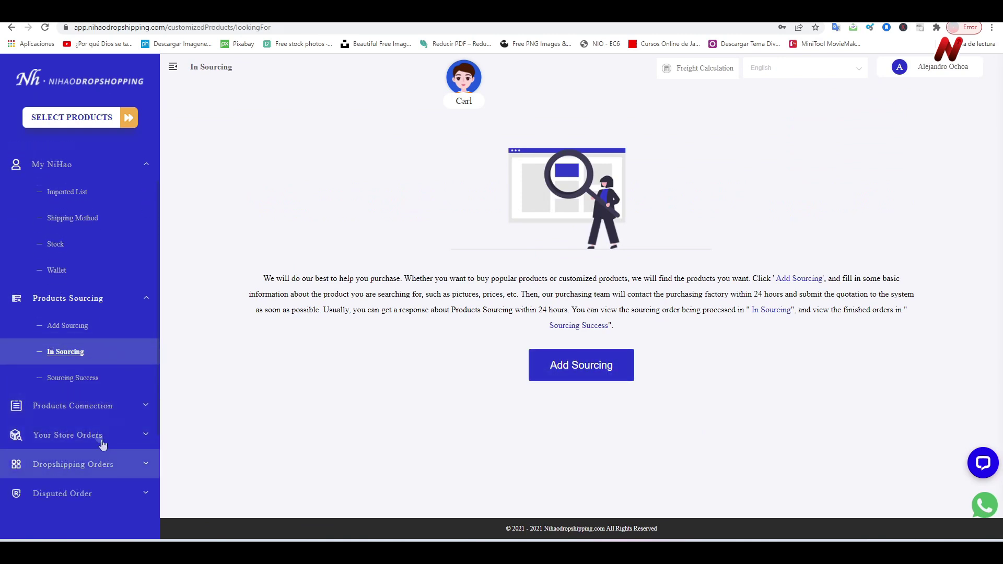
Step: Search the NH products on the Add Connection page for "simple contrast color heart mobile phone case"
{"action": "left_click", "coordinate": [93, 362]}
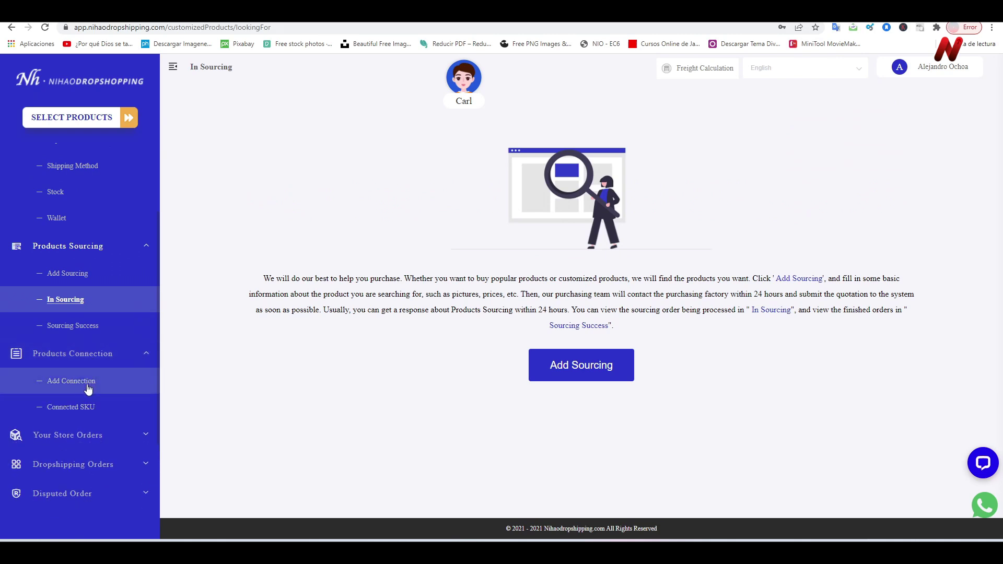
{"action": "left_click", "coordinate": [87, 387]}
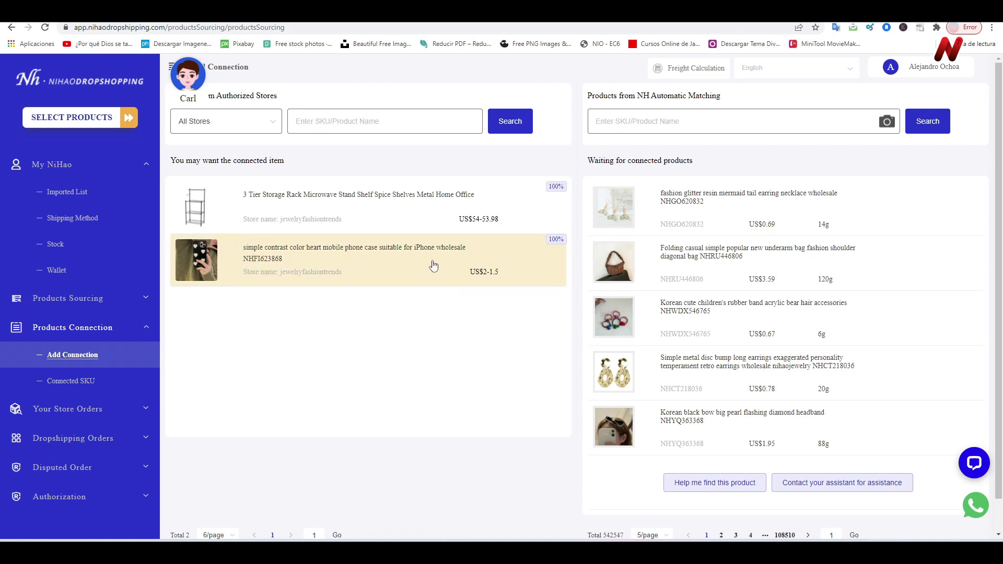
{"action": "left_click", "coordinate": [615, 123]}
{"action": "type", "text": "simple"}
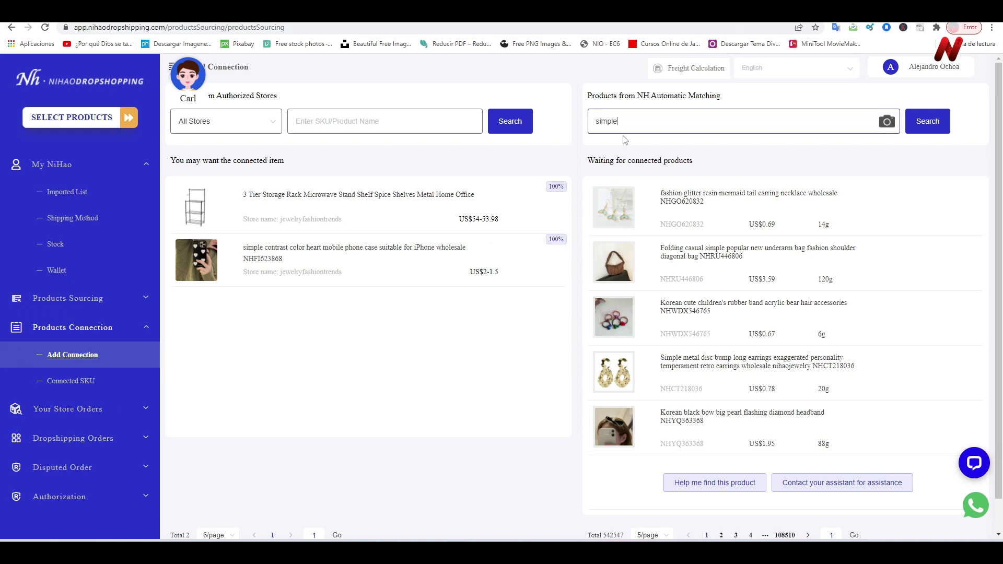
{"action": "type", "text": " contra"}
{"action": "type", "text": "st colo"}
{"action": "type", "text": "r hera"}
{"action": "type", "text": "t mobile phone case"}
{"action": "left_click", "coordinate": [928, 121]}
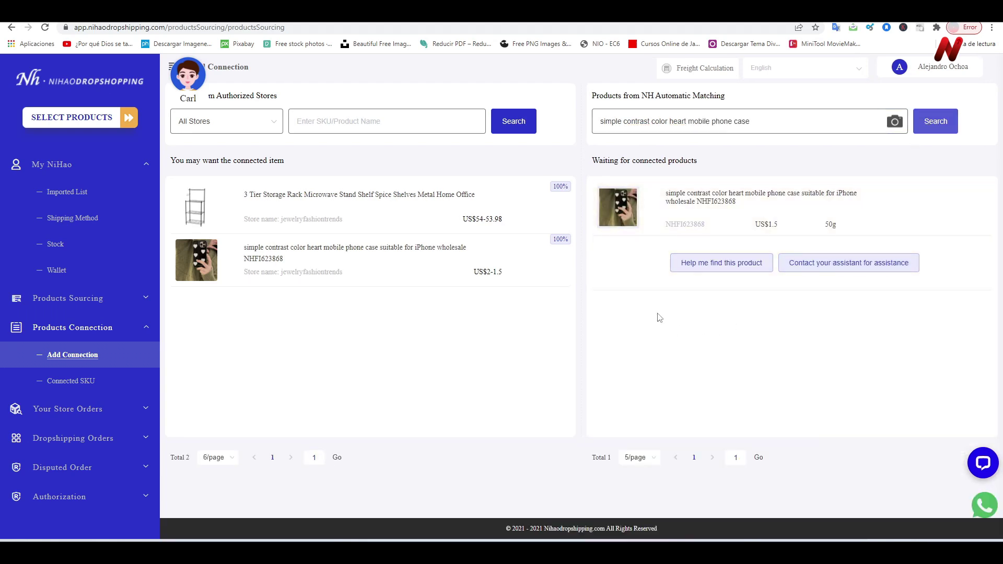
Step: Connect the store's contrast color heart phone case to the matching Nihao product NHFI623868
{"action": "mouse_move", "coordinate": [674, 218]}
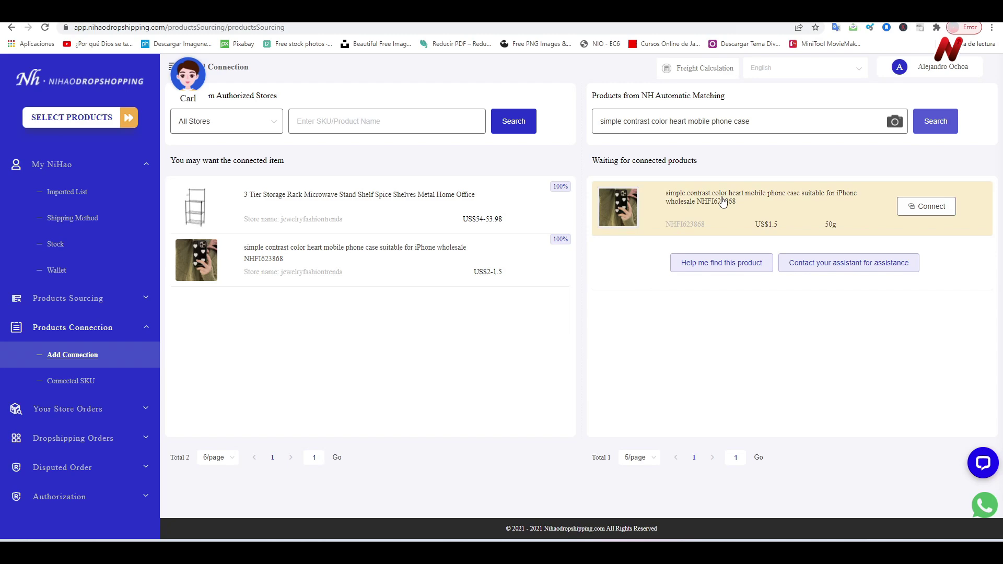
{"action": "left_click", "coordinate": [417, 277]}
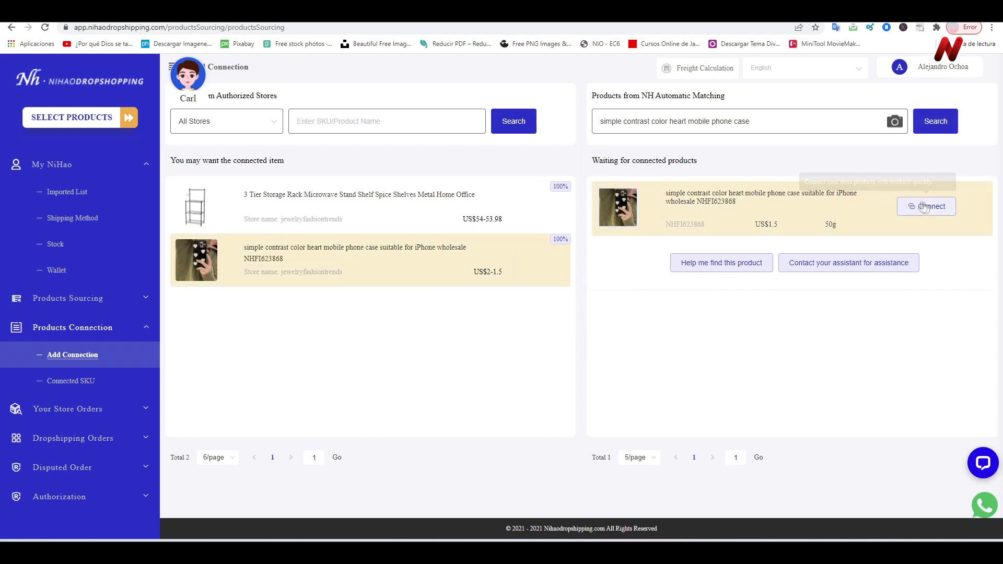
{"action": "left_click", "coordinate": [930, 206]}
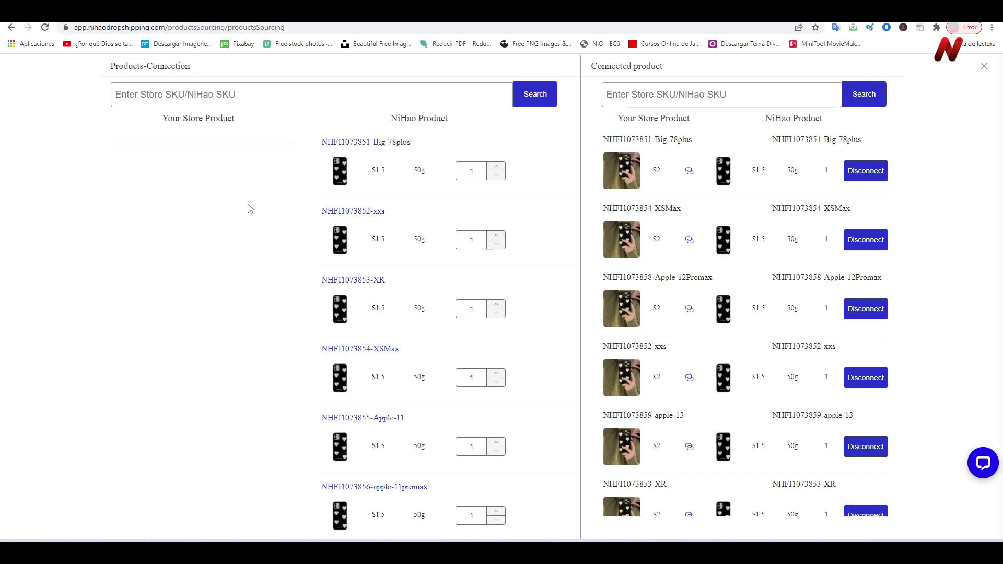
Step: Examine the store order pages for available orders, cart, awaiting payment, store orders and invalid orders
{"action": "left_click", "coordinate": [87, 466]}
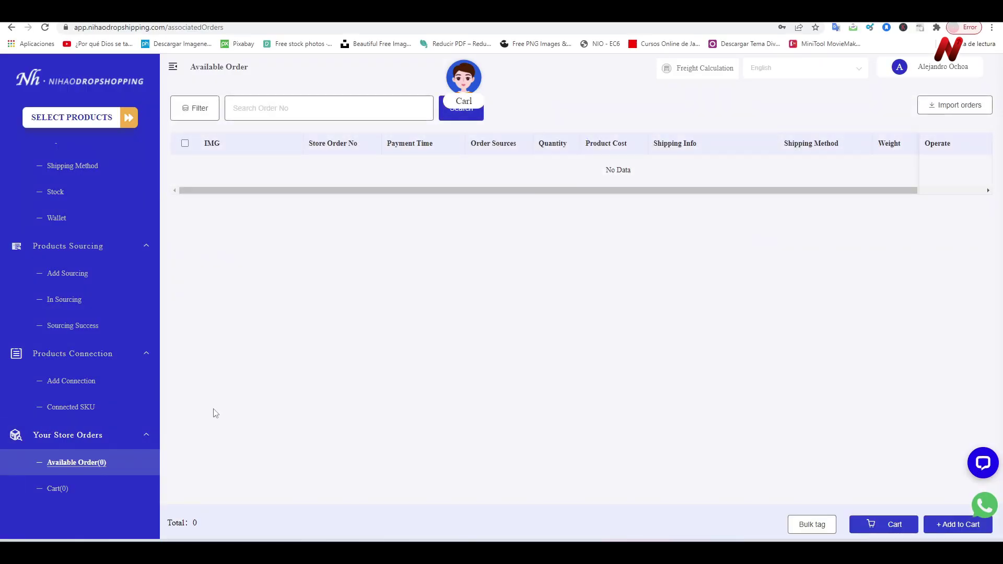
{"action": "left_click", "coordinate": [62, 490]}
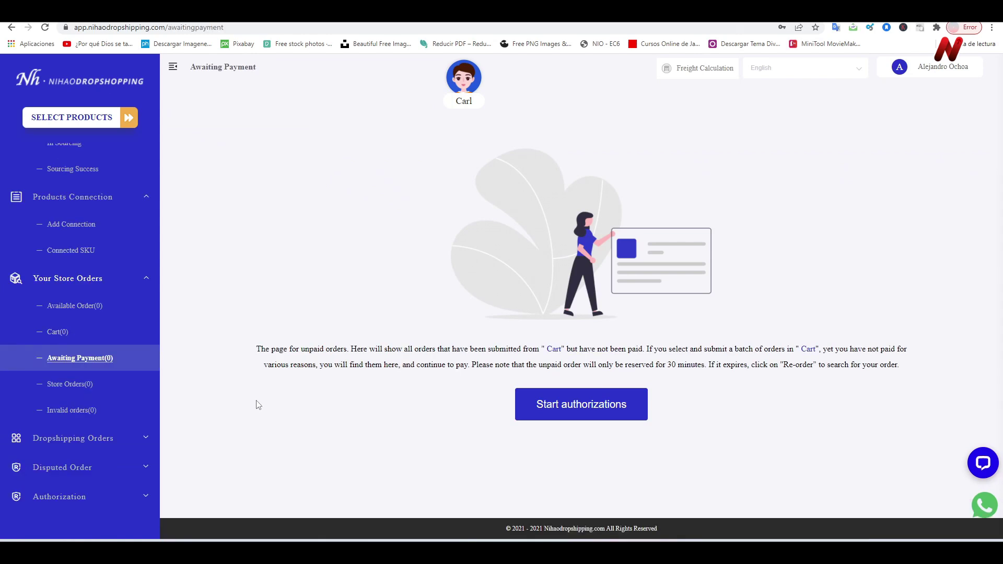
{"action": "left_click_drag", "start_coordinate": [256, 349], "coordinate": [905, 370]}
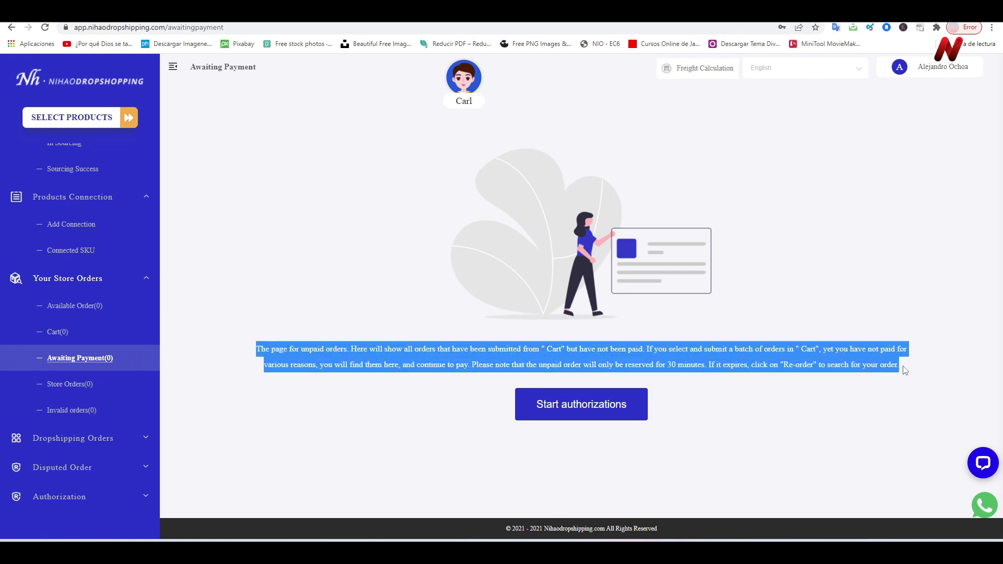
{"action": "left_click", "coordinate": [78, 385]}
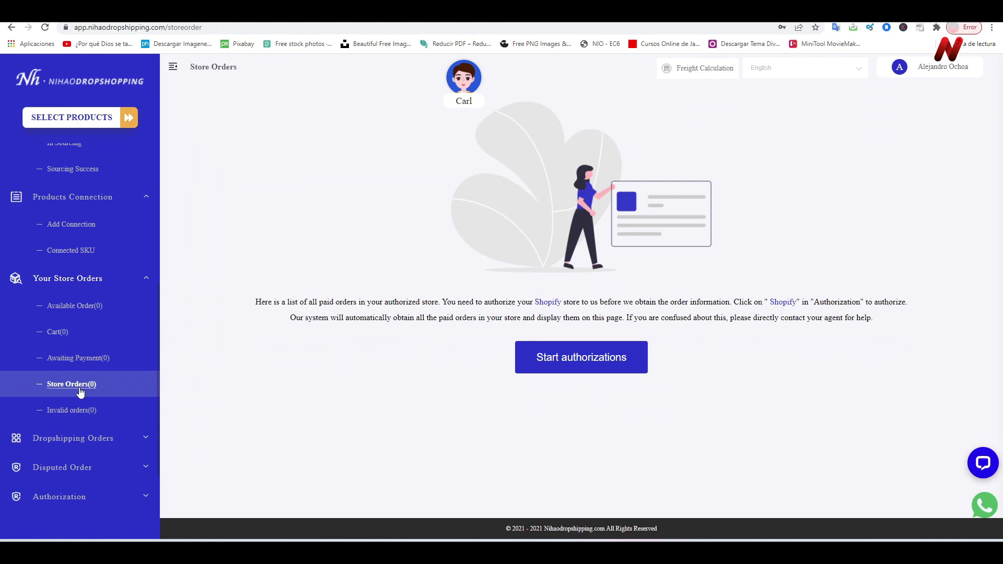
{"action": "left_click", "coordinate": [72, 410]}
Step: View the processing and completed pages of the dropshipping orders
{"action": "scroll", "coordinate": [72, 366], "scroll_direction": "down", "scroll_amount": 3}
{"action": "left_click", "coordinate": [71, 303]}
{"action": "left_click", "coordinate": [68, 332]}
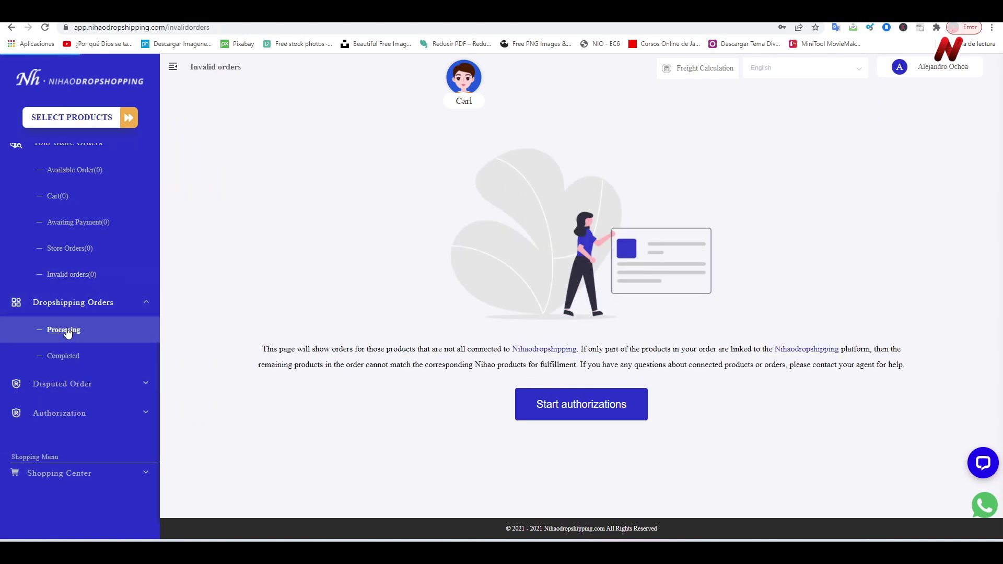
{"action": "left_click", "coordinate": [63, 355]}
Step: View the awaiting response, completed and closed pages of the disputed orders
{"action": "left_click", "coordinate": [83, 384]}
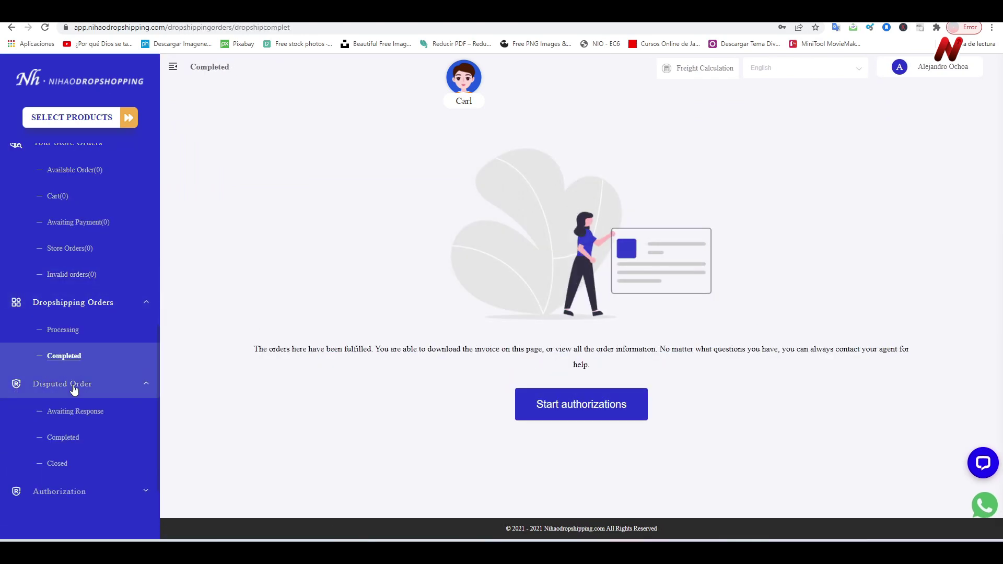
{"action": "left_click", "coordinate": [86, 411]}
{"action": "left_click_drag", "start_coordinate": [197, 425], "coordinate": [63, 339]}
{"action": "left_click", "coordinate": [64, 335]}
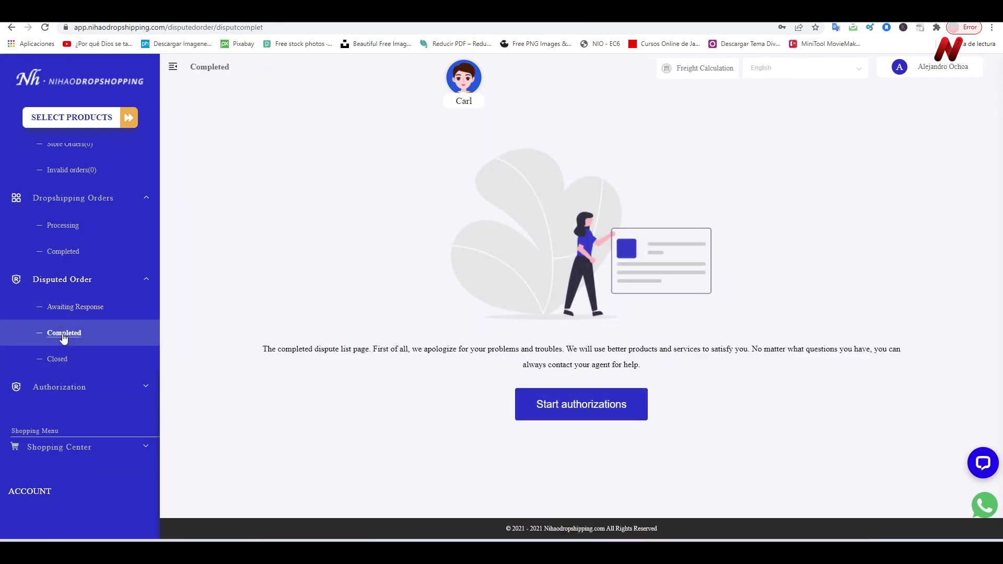
{"action": "left_click", "coordinate": [57, 359]}
Step: View the Shopify authorization page and the Shopping Center's cart and My Order pages
{"action": "left_click", "coordinate": [90, 388]}
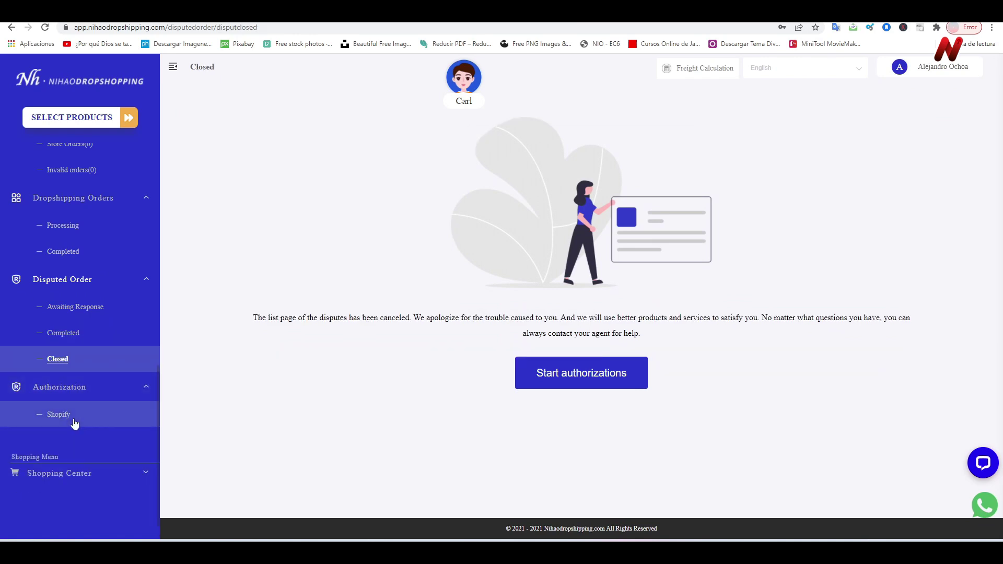
{"action": "left_click", "coordinate": [59, 414]}
{"action": "left_click", "coordinate": [59, 473]}
{"action": "scroll", "coordinate": [73, 418], "scroll_direction": "down", "scroll_amount": 3}
{"action": "left_click", "coordinate": [75, 371]}
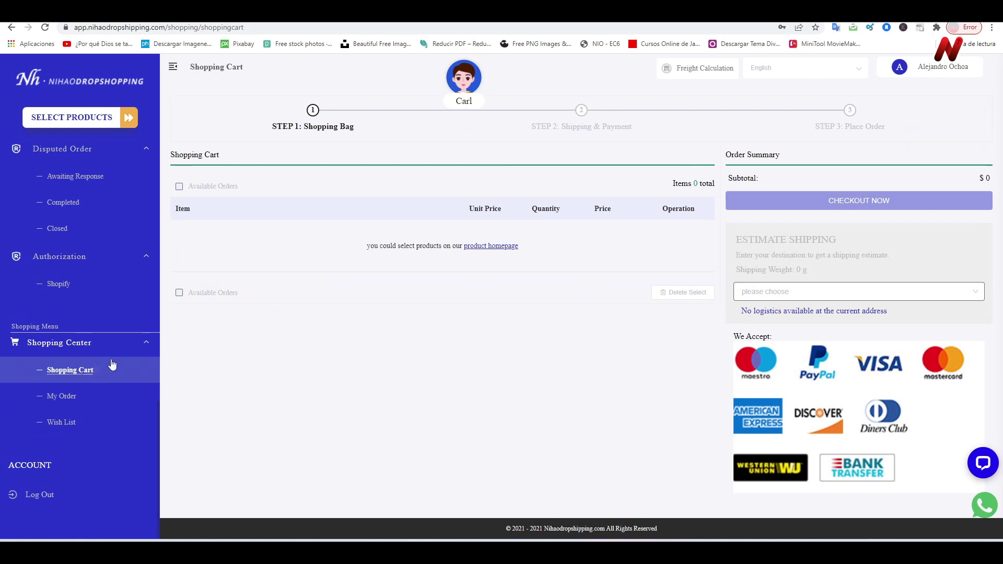
{"action": "left_click", "coordinate": [71, 399]}
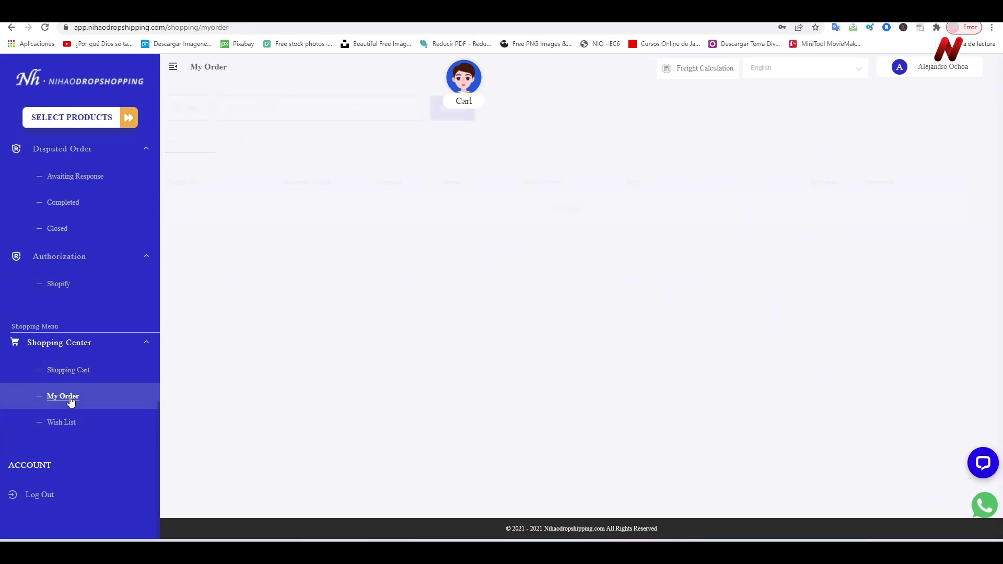
Step: View the Wish List of the Shopping Center and the Imported List of My NiHao
{"action": "left_click", "coordinate": [61, 422]}
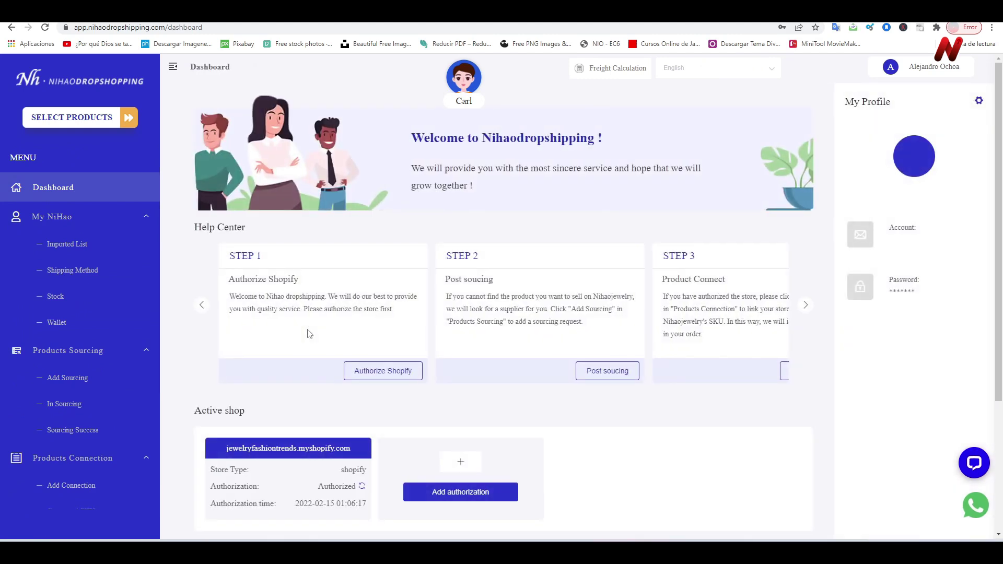
{"action": "left_click", "coordinate": [68, 244]}
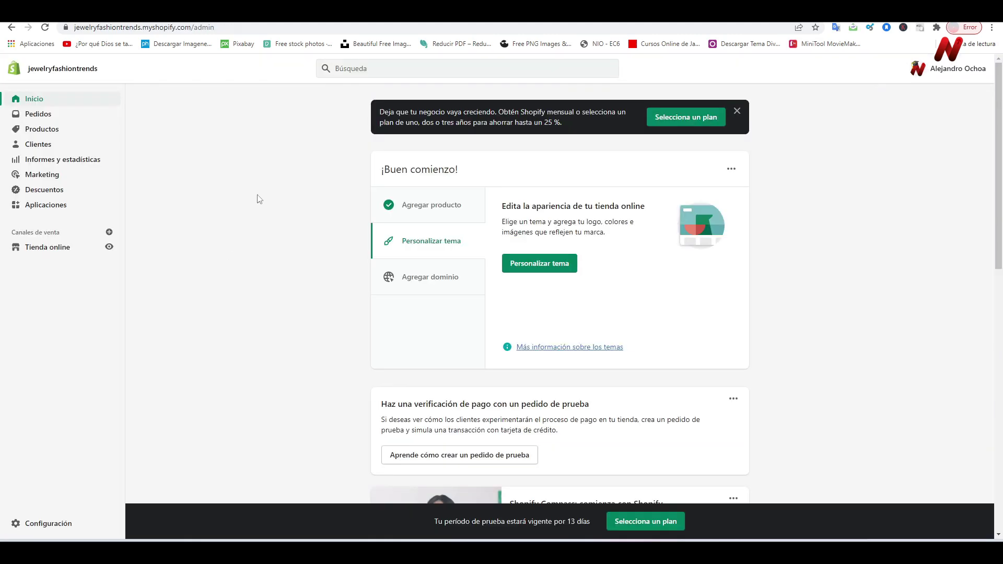
Step: Switch to the Shopify admin and view the online store's themes, blogs, pages, navigation and preferences
{"action": "scroll", "coordinate": [794, 322], "scroll_direction": "down", "scroll_amount": 2}
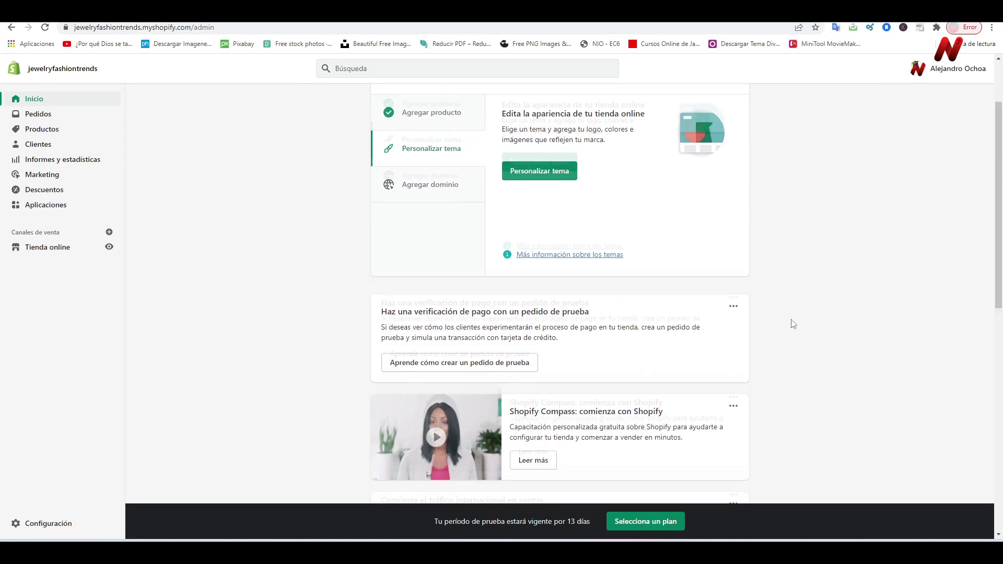
{"action": "left_click", "coordinate": [47, 248]}
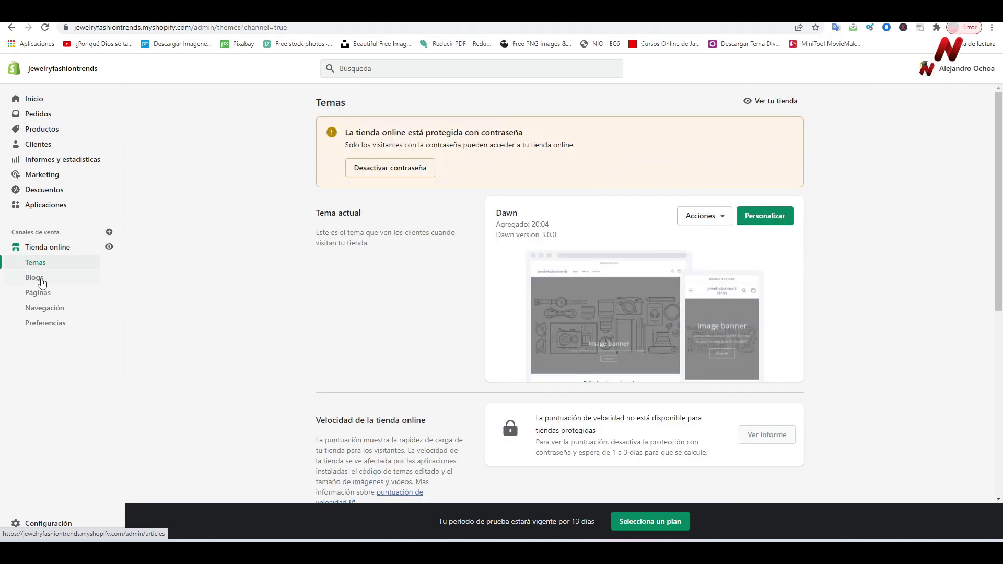
{"action": "left_click", "coordinate": [41, 281]}
{"action": "left_click", "coordinate": [38, 292]}
{"action": "left_click", "coordinate": [45, 309]}
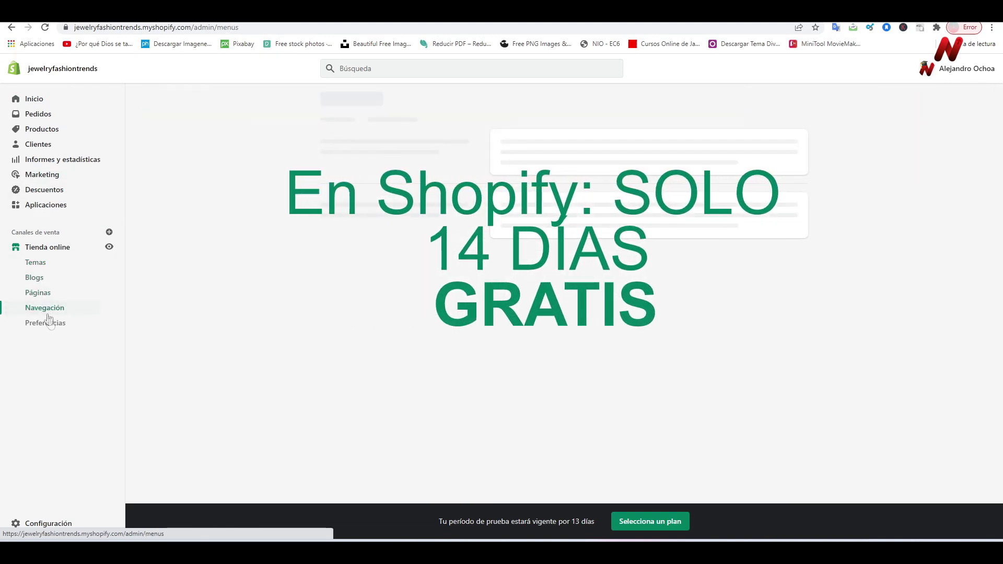
{"action": "left_click", "coordinate": [52, 324]}
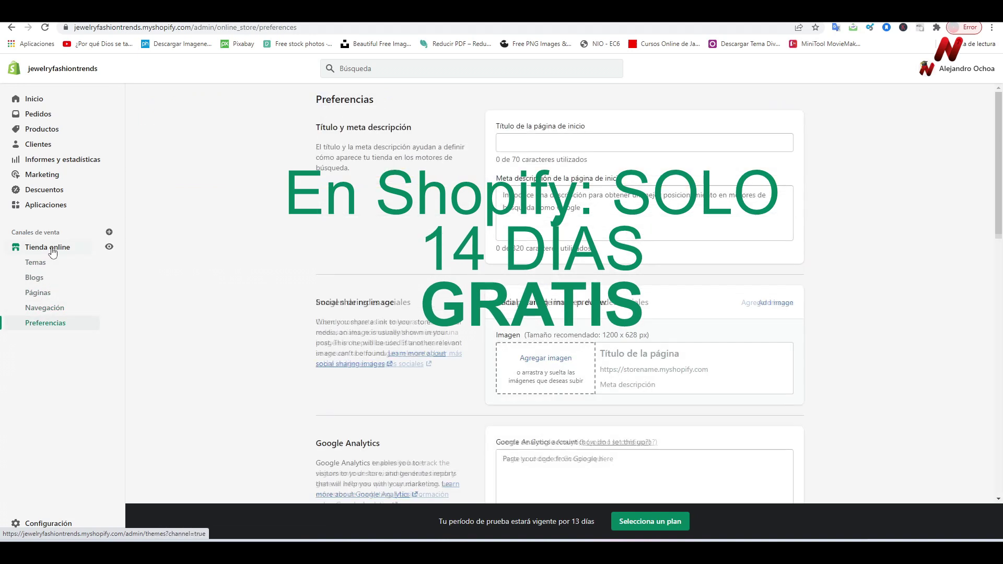
Step: Preview the store with its current Dawn theme and look at the featured products
{"action": "left_click", "coordinate": [52, 250]}
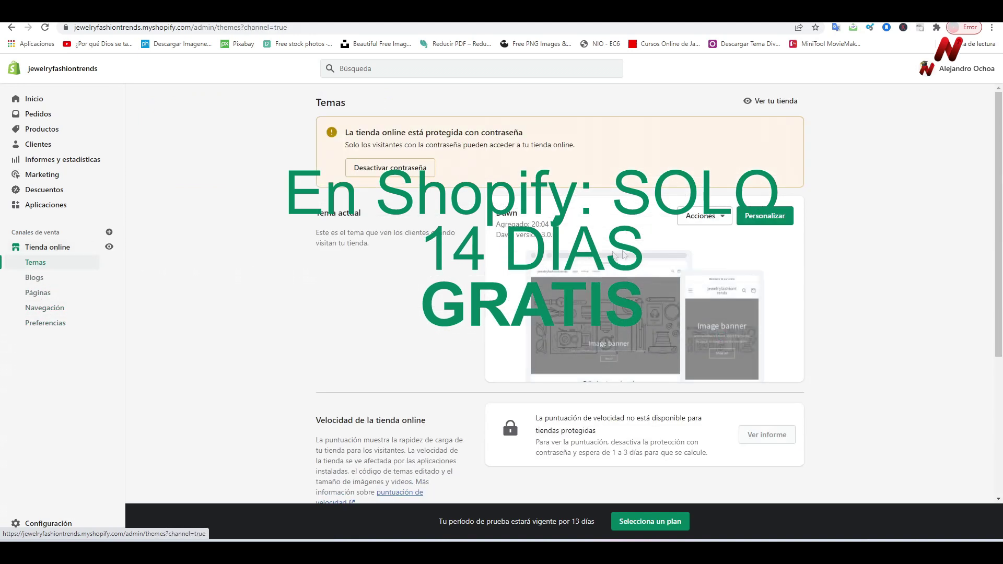
{"action": "left_click", "coordinate": [700, 216]}
{"action": "left_click", "coordinate": [693, 245]}
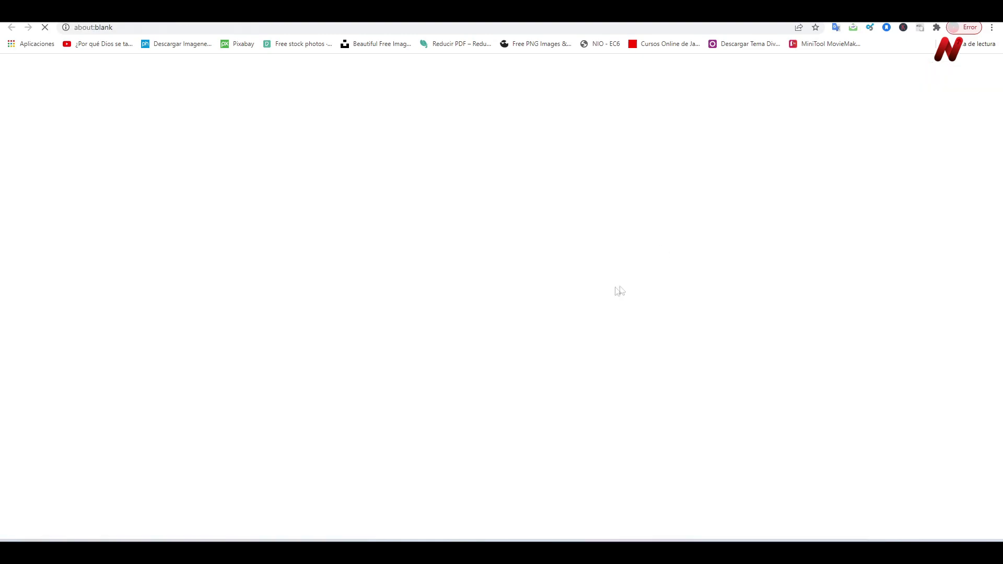
{"action": "scroll", "coordinate": [424, 368], "scroll_direction": "down", "scroll_amount": 4}
{"action": "scroll", "coordinate": [424, 368], "scroll_direction": "down", "scroll_amount": 5}
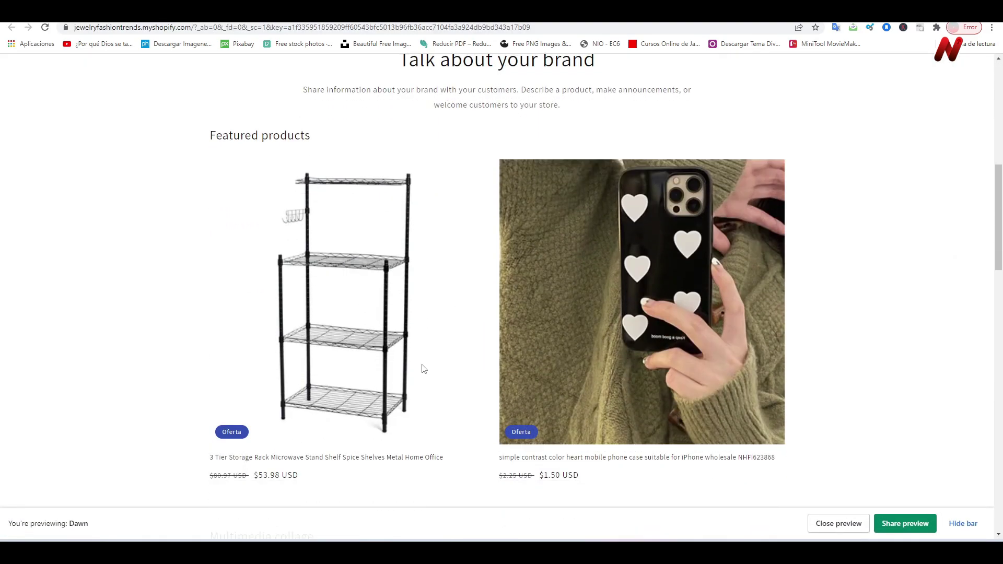
Step: Switch to the Nihaojewelry site and open its "Crea un pagina web con nihao" page
{"action": "key", "text": "ctrl+Tab"}
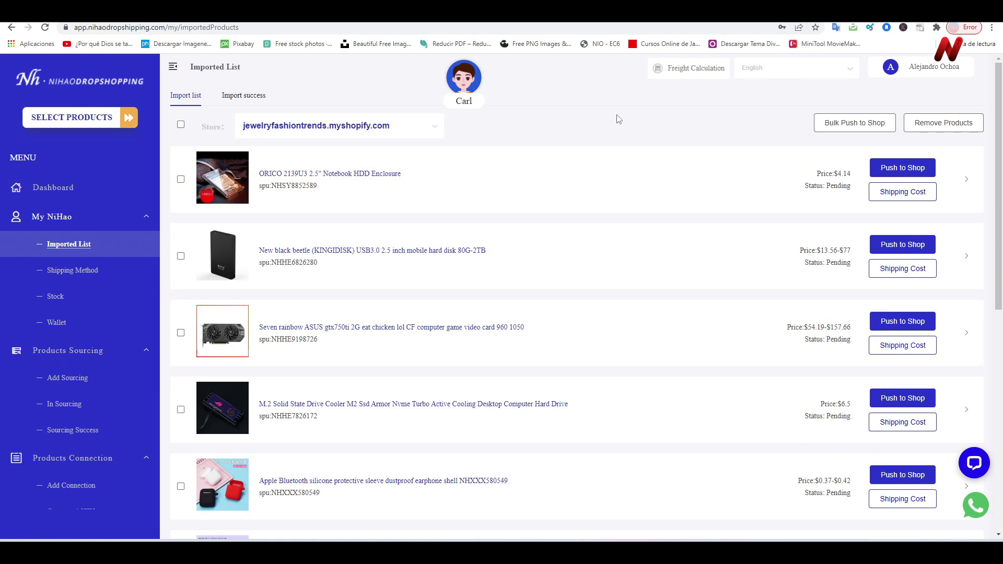
{"action": "key", "text": "ctrl+shift+Tab"}
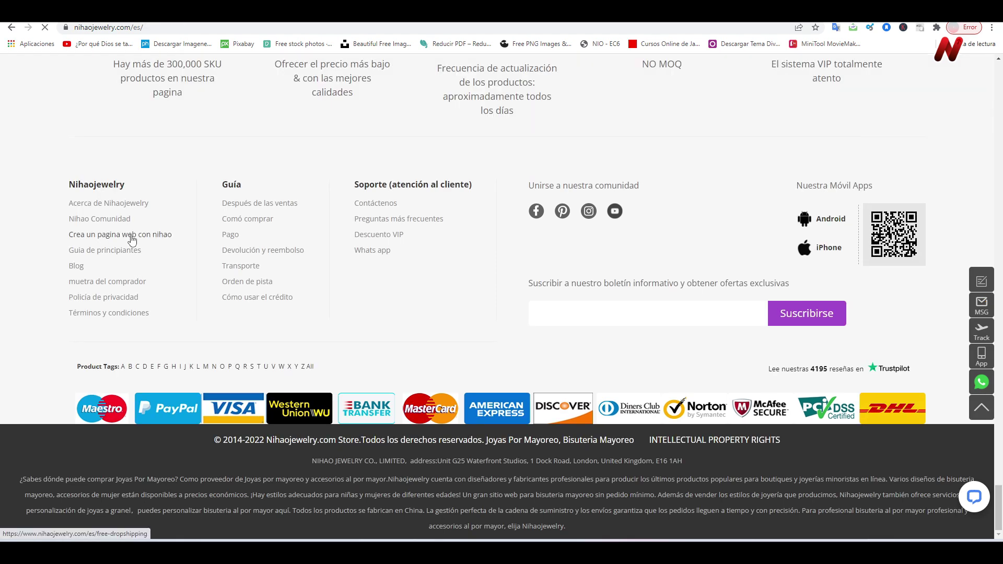
{"action": "left_click", "coordinate": [131, 236]}
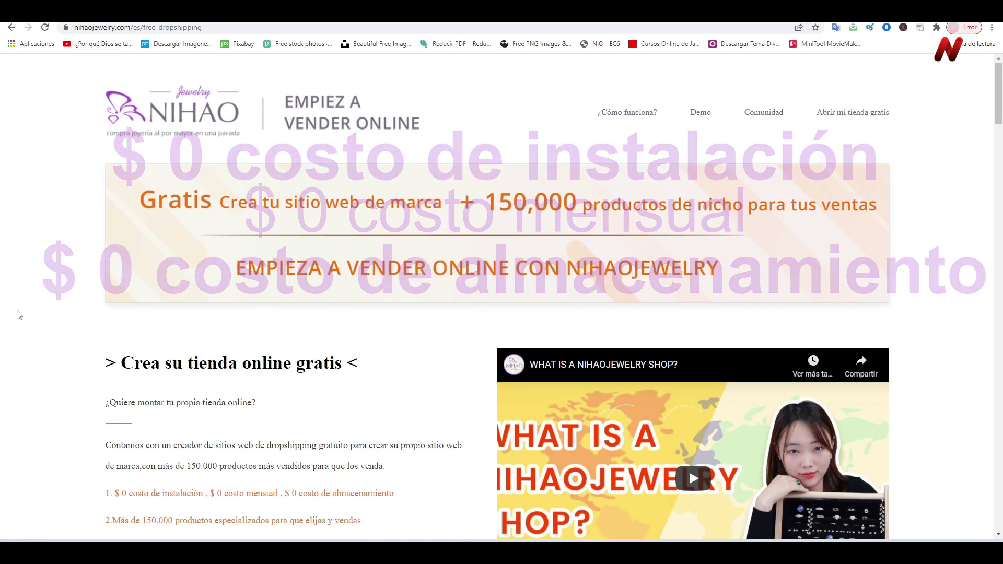
Step: Read the free online store offer and the steps for creating a website with Nihaojewelry
{"action": "scroll", "coordinate": [77, 303], "scroll_direction": "down", "scroll_amount": 2}
{"action": "scroll", "coordinate": [77, 303], "scroll_direction": "down", "scroll_amount": 1}
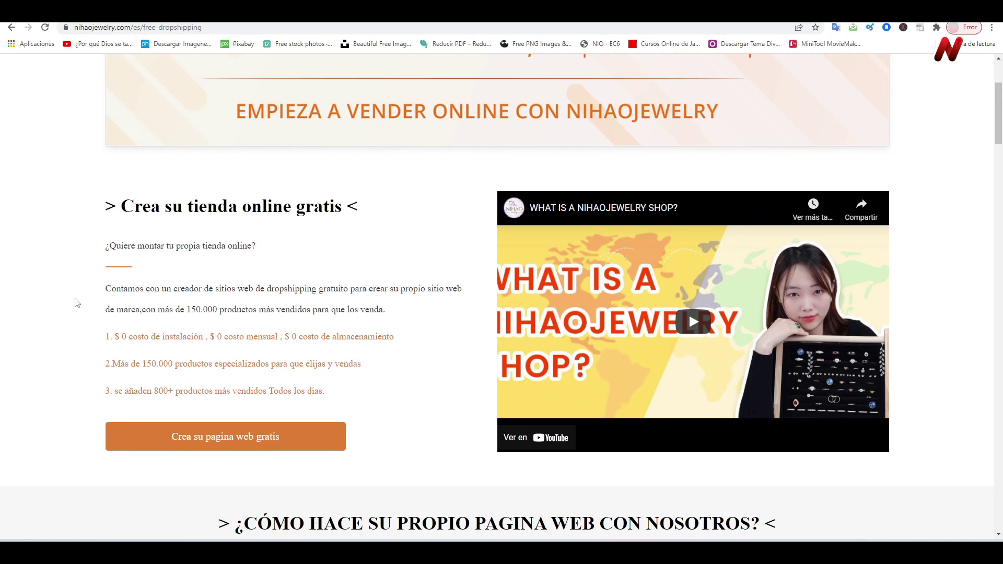
{"action": "scroll", "coordinate": [78, 303], "scroll_direction": "down", "scroll_amount": 2}
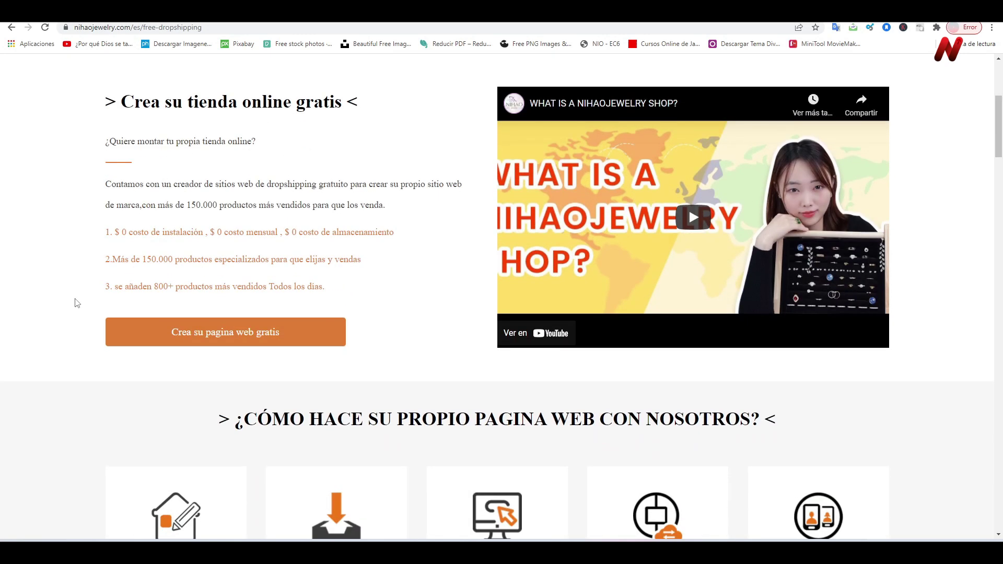
{"action": "scroll", "coordinate": [78, 303], "scroll_direction": "down", "scroll_amount": 1}
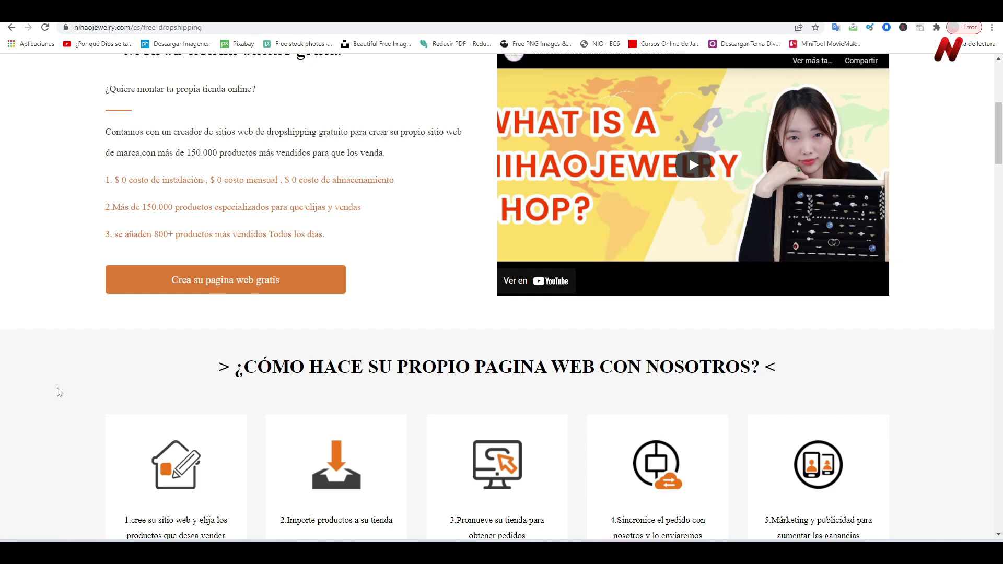
{"action": "scroll", "coordinate": [63, 392], "scroll_direction": "down", "scroll_amount": 4}
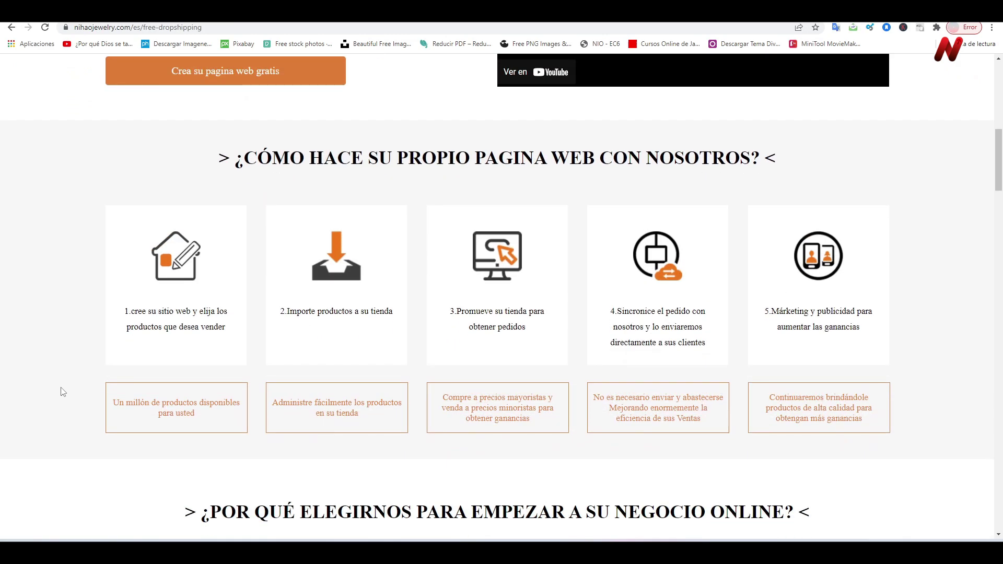
{"action": "scroll", "coordinate": [62, 392], "scroll_direction": "down", "scroll_amount": 1}
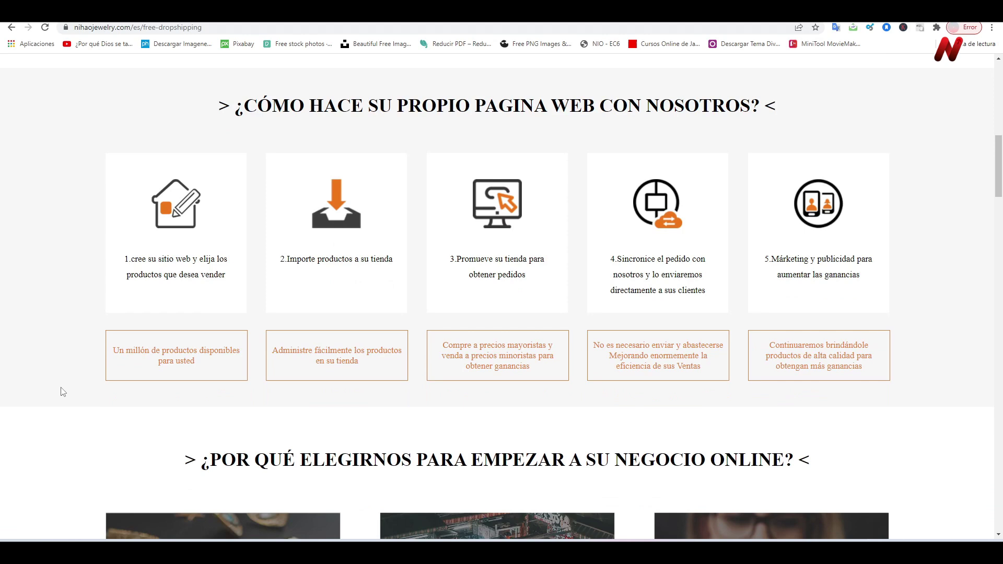
Step: Submit the completed registration form for a new Nihaojewelry account
{"action": "scroll", "coordinate": [62, 392], "scroll_direction": "up", "scroll_amount": 6}
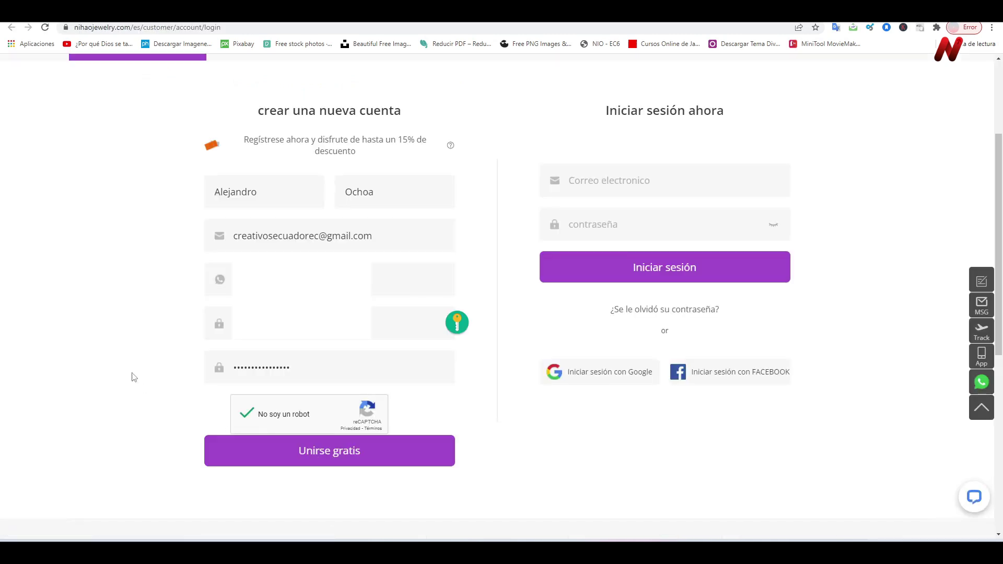
{"action": "key", "text": "Return"}
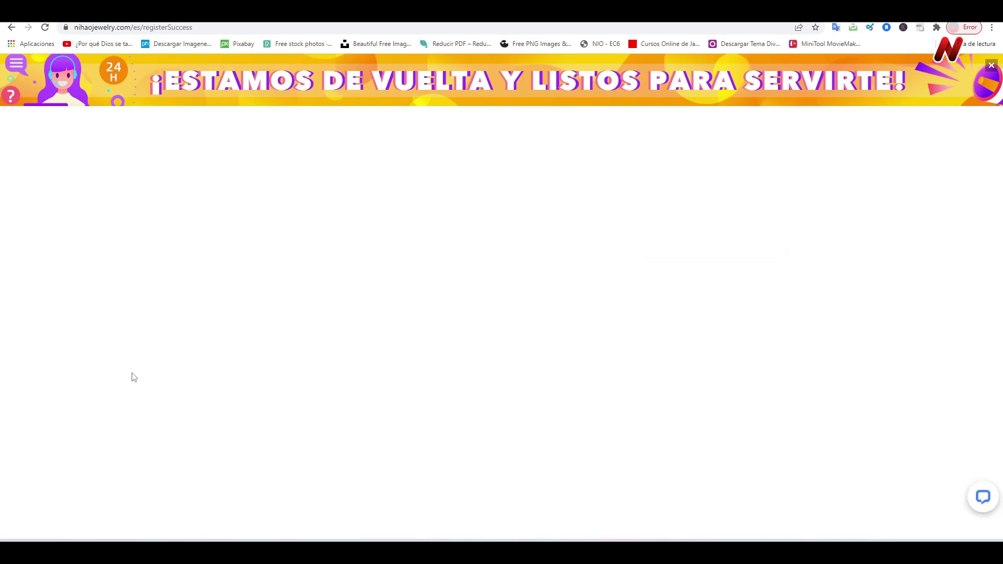